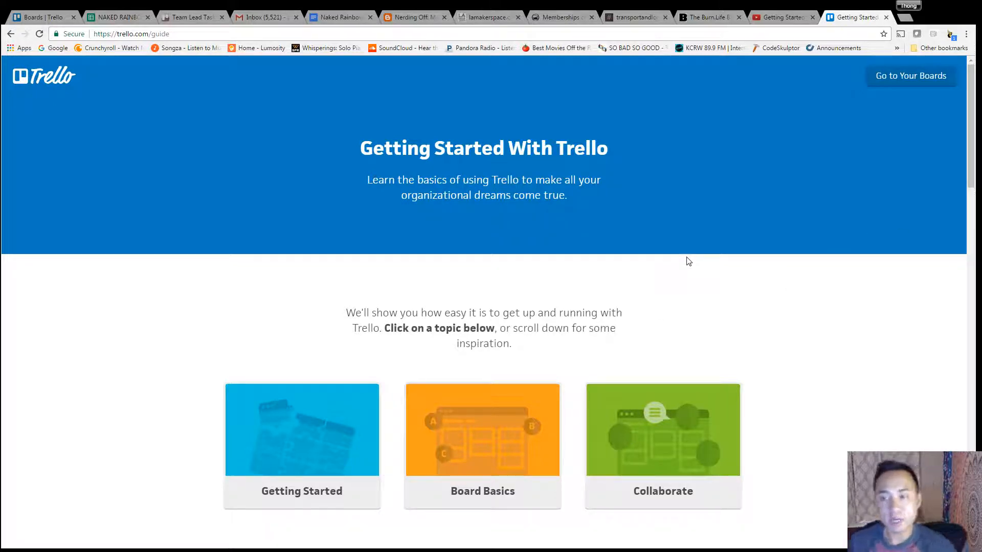
Step: Scroll through the Getting Started With Trello guide page to review its topics
scroll(833, 285, down, 2)
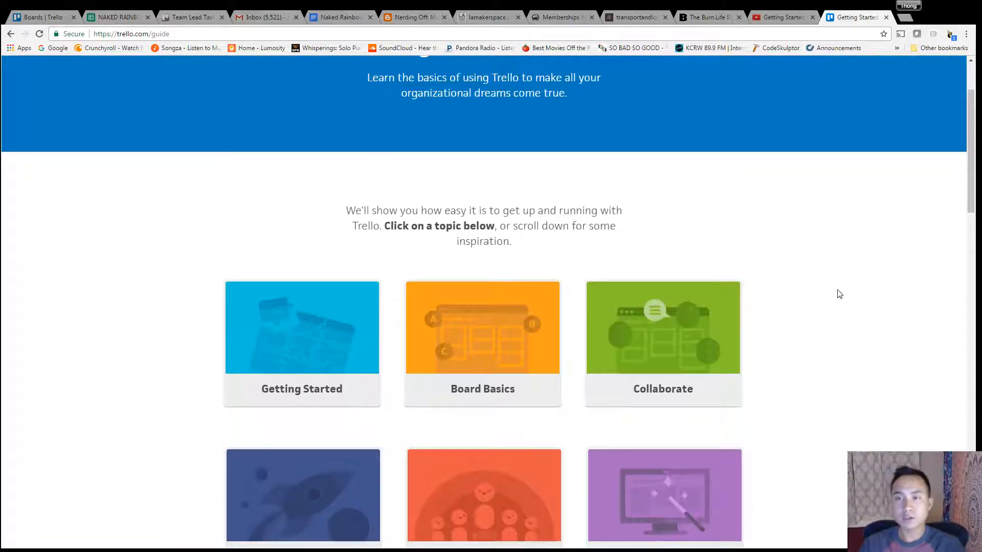
scroll(840, 294, down, 3)
scroll(826, 313, up, 5)
scroll(146, 234, down, 10)
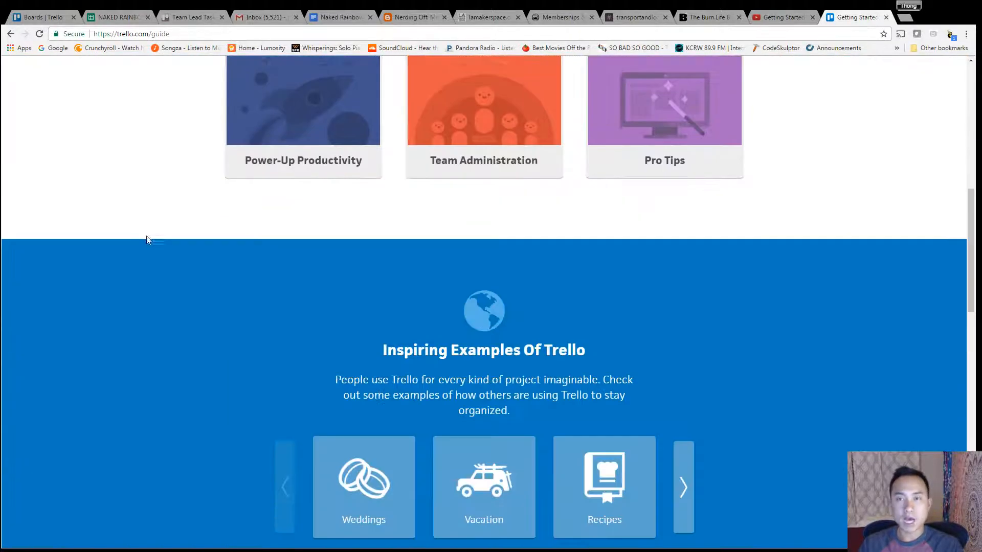
scroll(155, 248, up, 4)
scroll(156, 248, down, 4)
scroll(156, 247, up, 10)
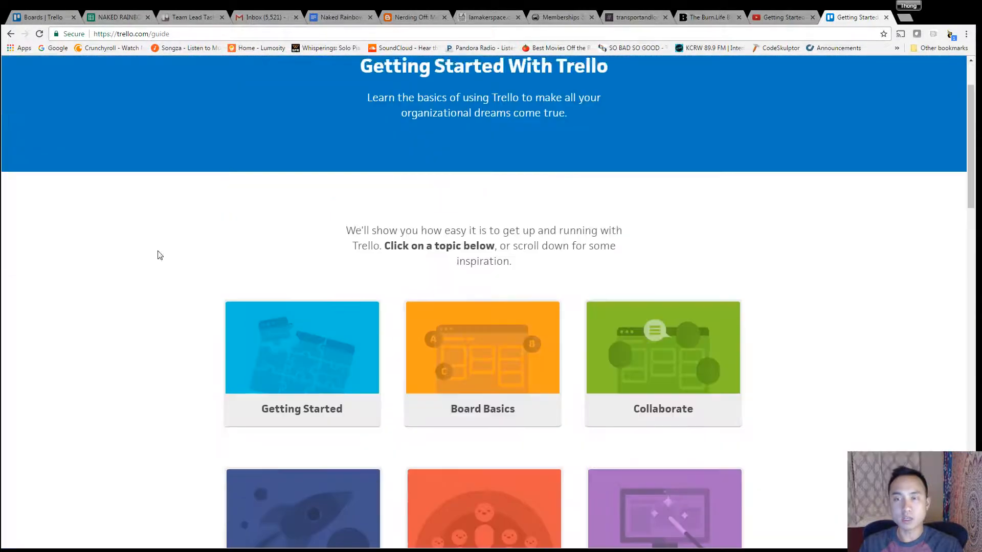
scroll(147, 255, down, 3)
scroll(149, 241, up, 1)
scroll(149, 228, down, 2)
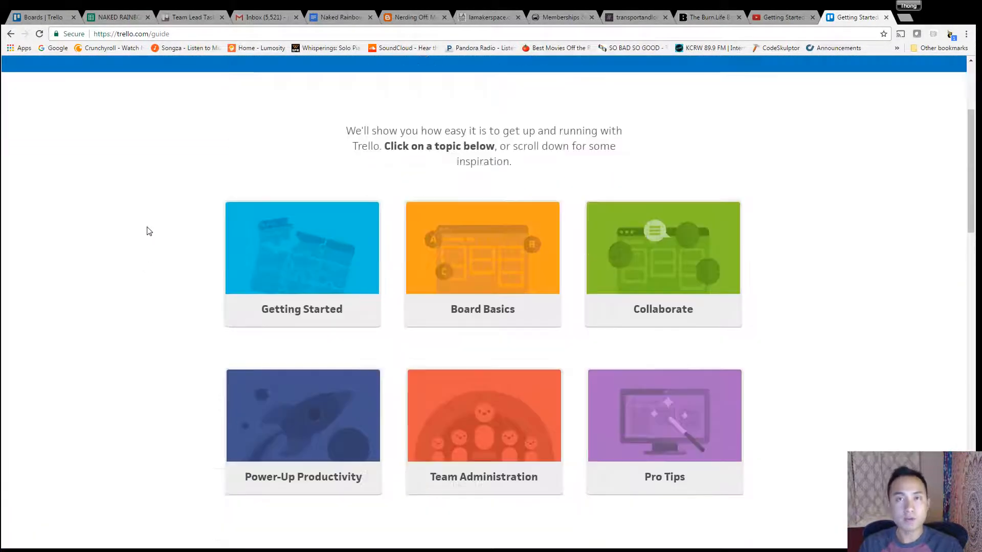
scroll(148, 231, up, 4)
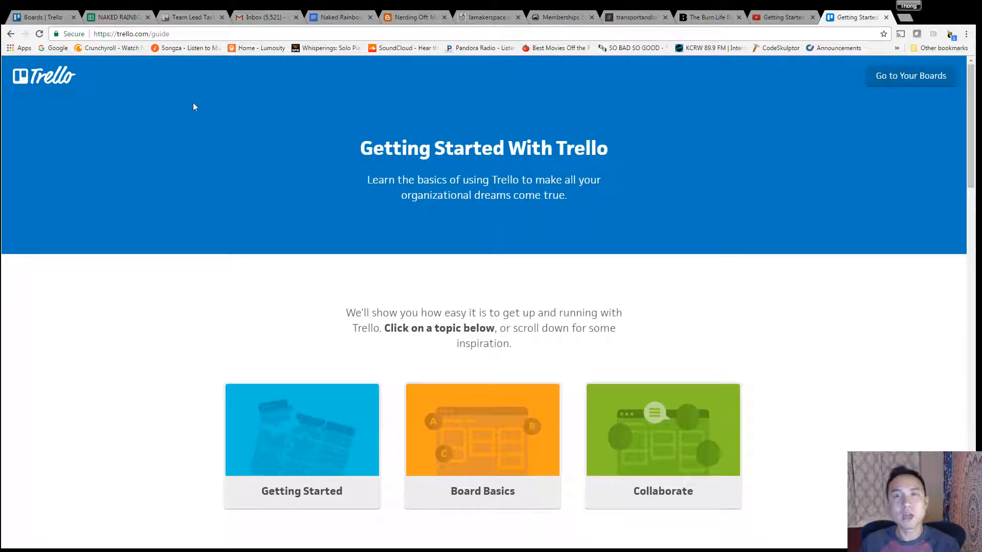
Step: Switch to the boards tab, open the Welcome Board, and return to the boards overview
click(45, 18)
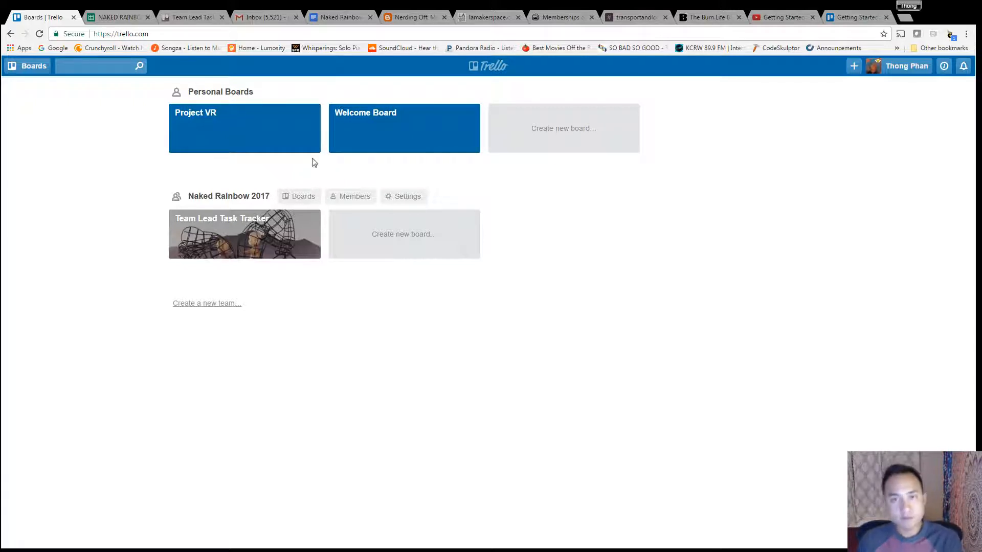
click(418, 139)
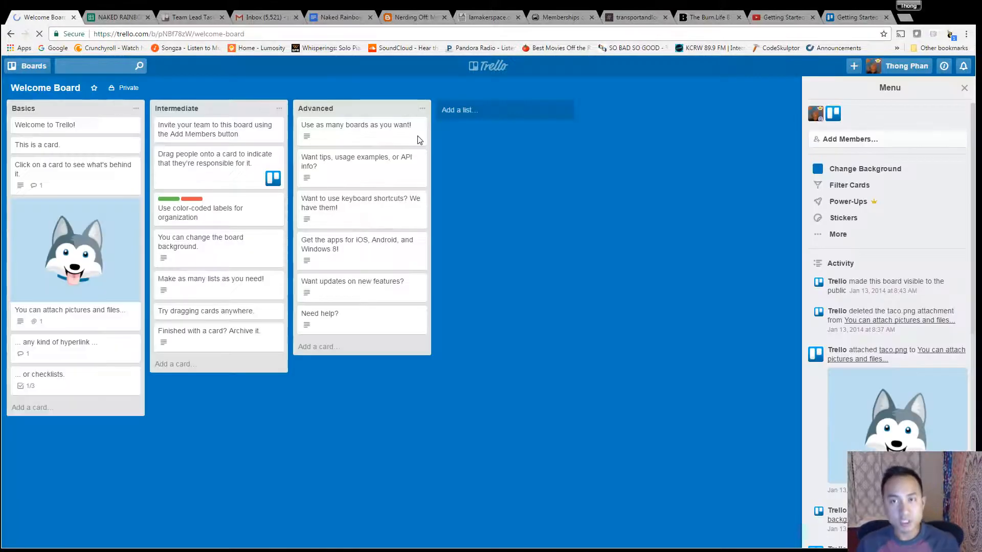
click(494, 68)
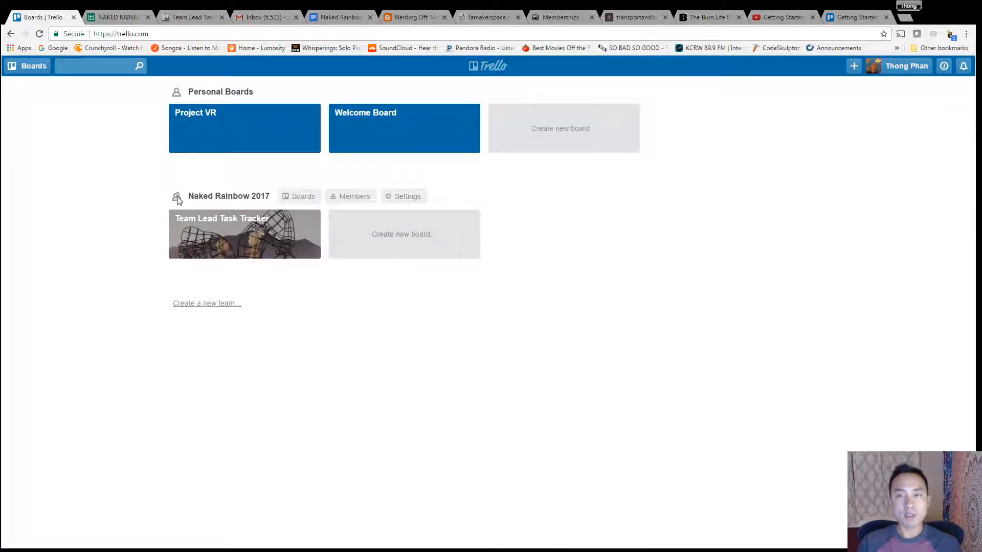
Step: View the Naked Rainbow 2017 team's members list and return to the boards overview
click(347, 197)
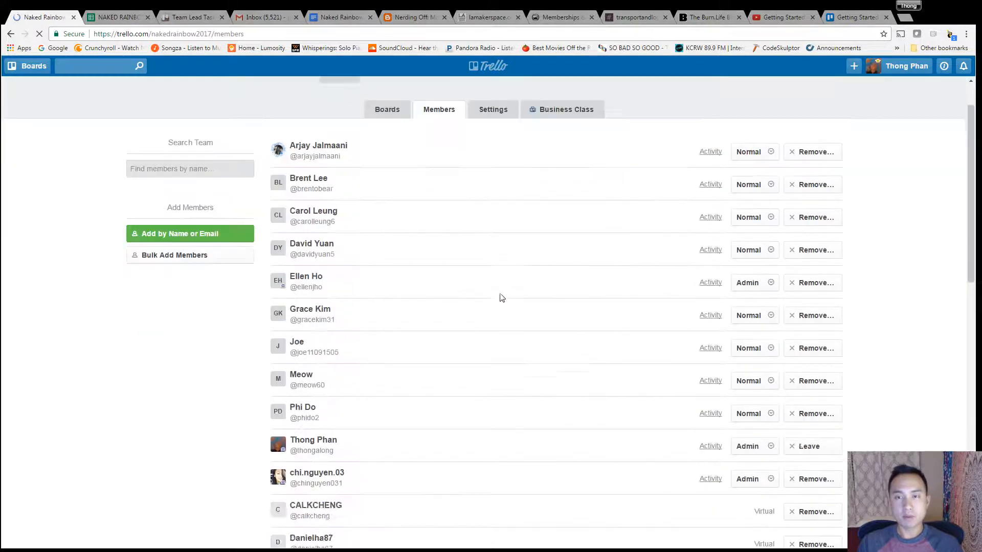
scroll(502, 306, down, 12)
scroll(513, 335, up, 13)
click(494, 70)
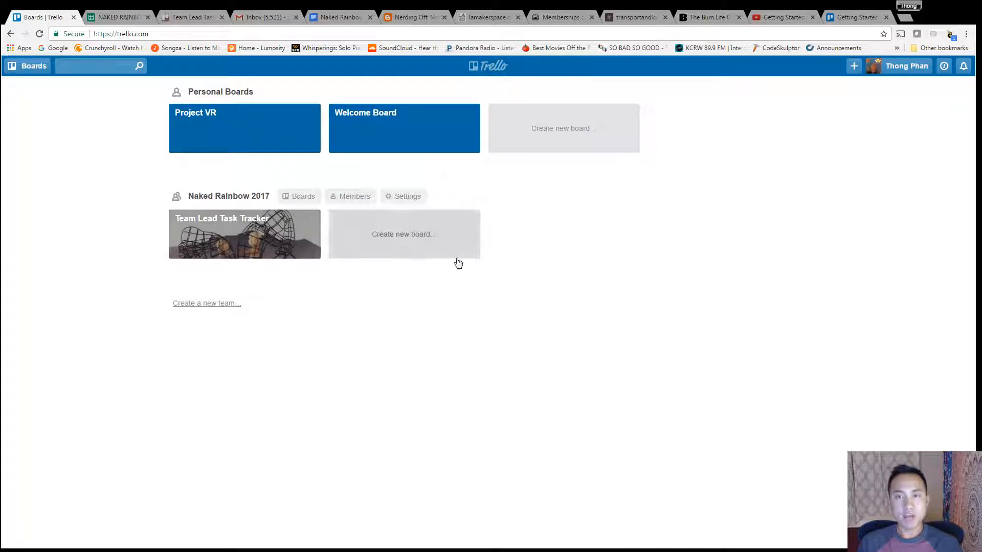
Step: Open the Team Lead Task Tracker board and inspect the Warehouse Supply Move card
click(230, 242)
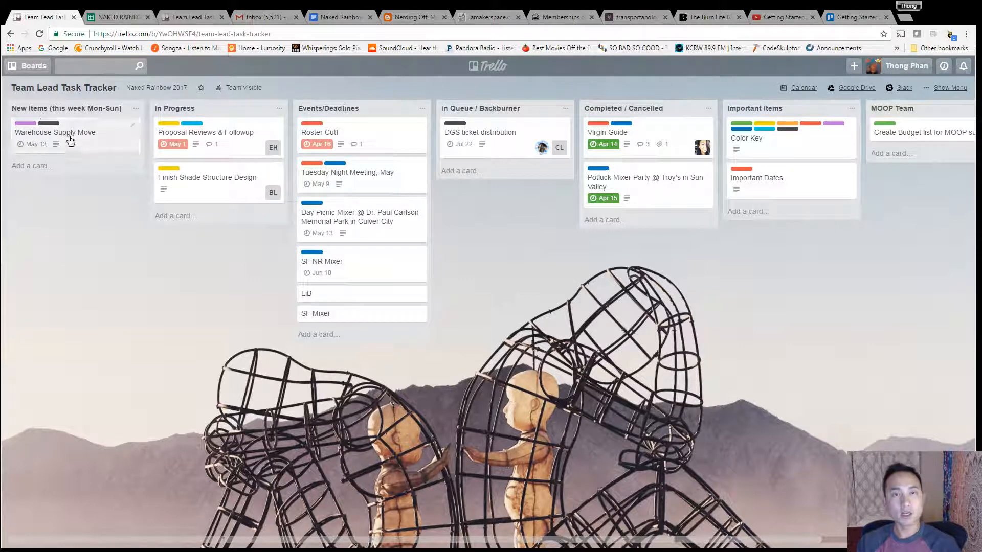
click(37, 167)
click(138, 304)
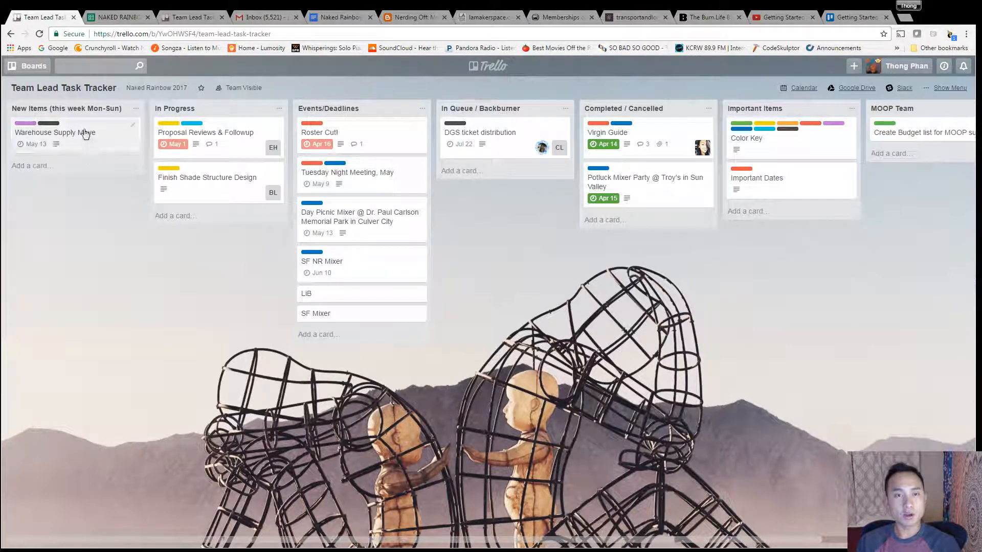
click(75, 134)
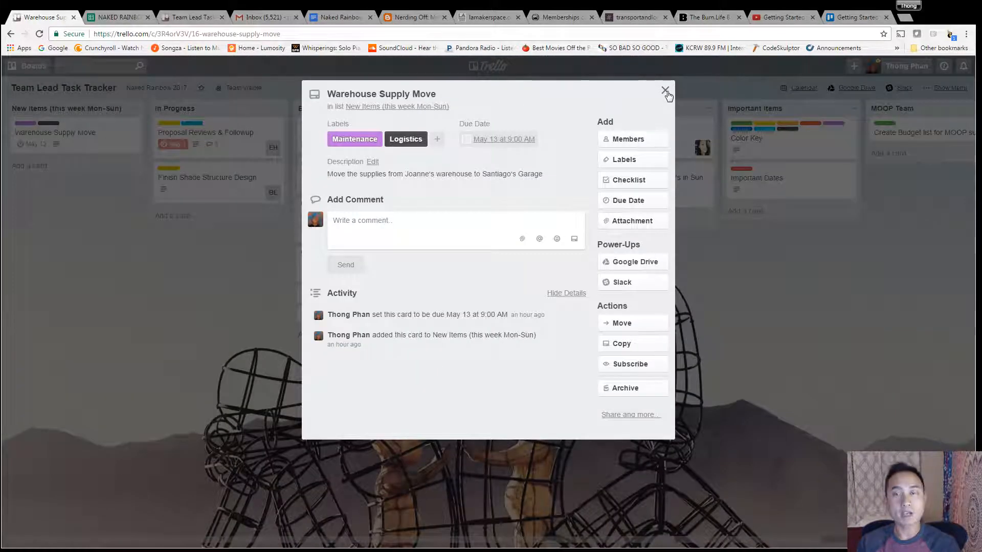
click(664, 91)
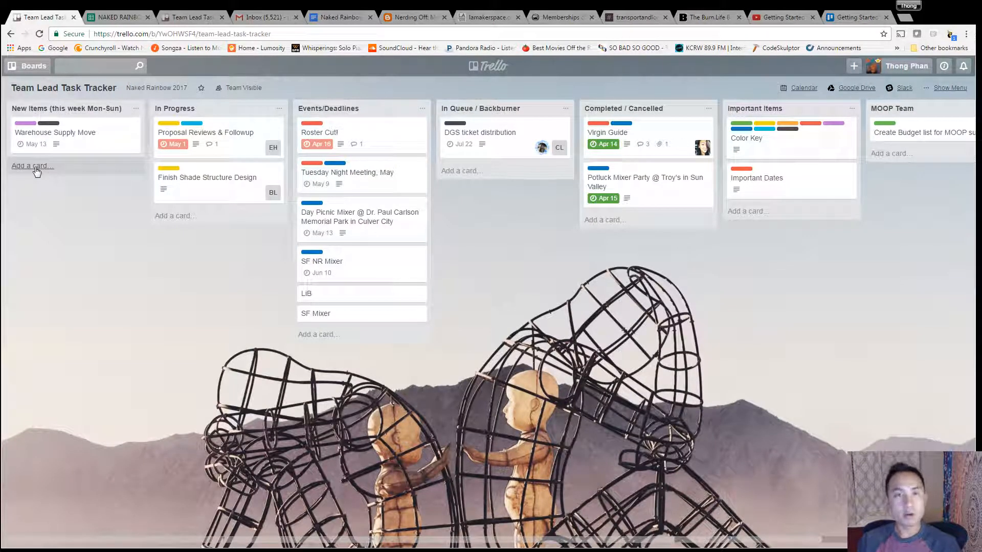
Step: Add a card named Trello Tutorial to the New Items (this week Mon-Sun) list
click(36, 166)
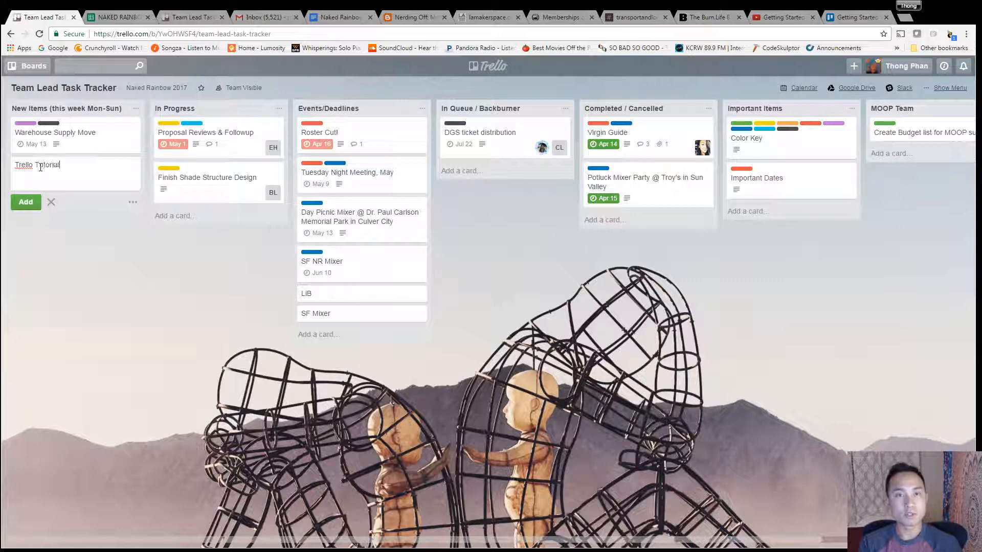
key(Return)
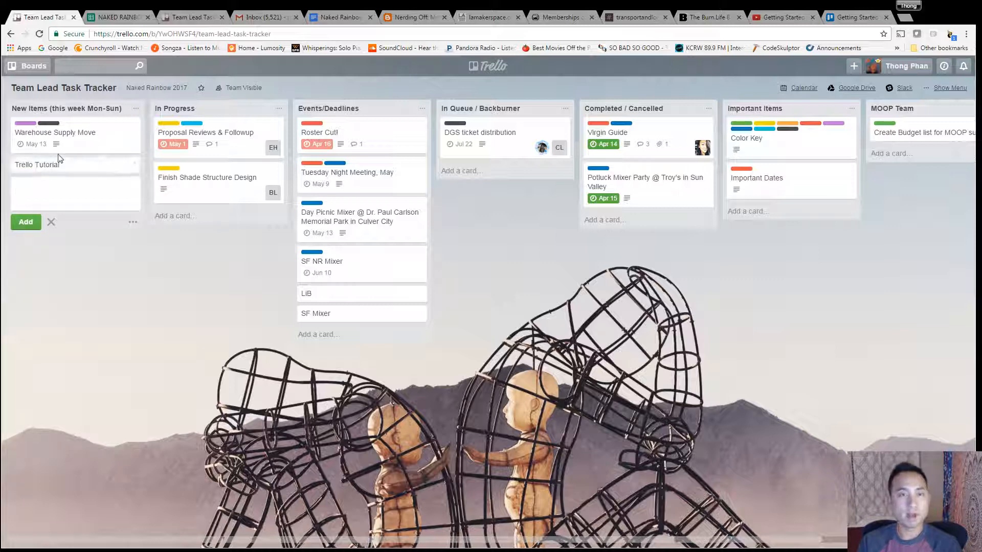
Step: Open the Trello Tutorial card and save the description "make simple youtube tut"
click(73, 166)
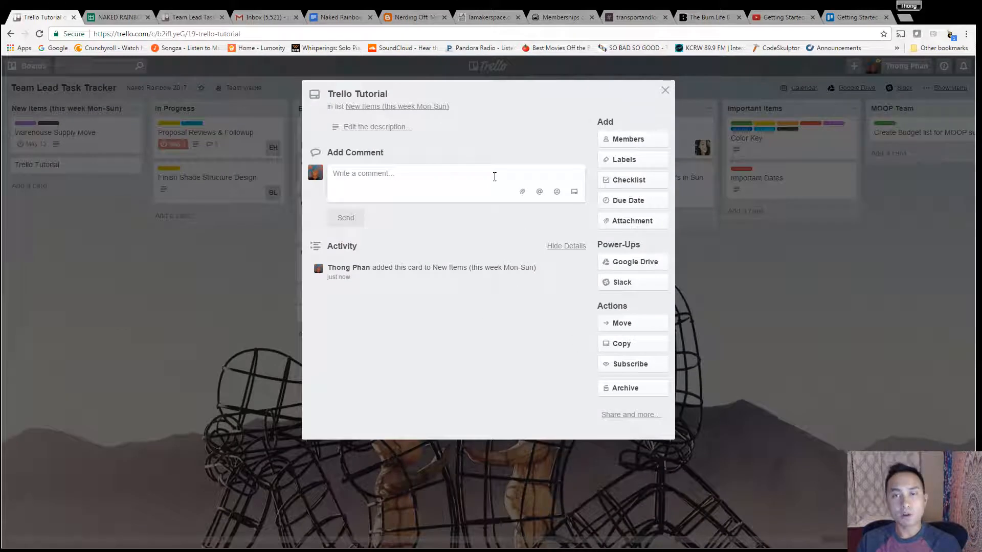
click(403, 134)
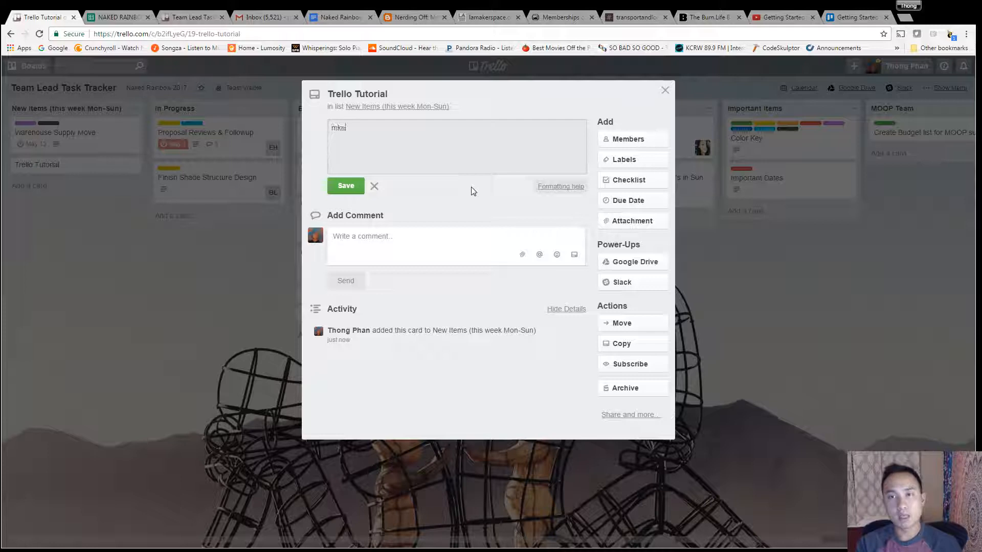
text(make su)
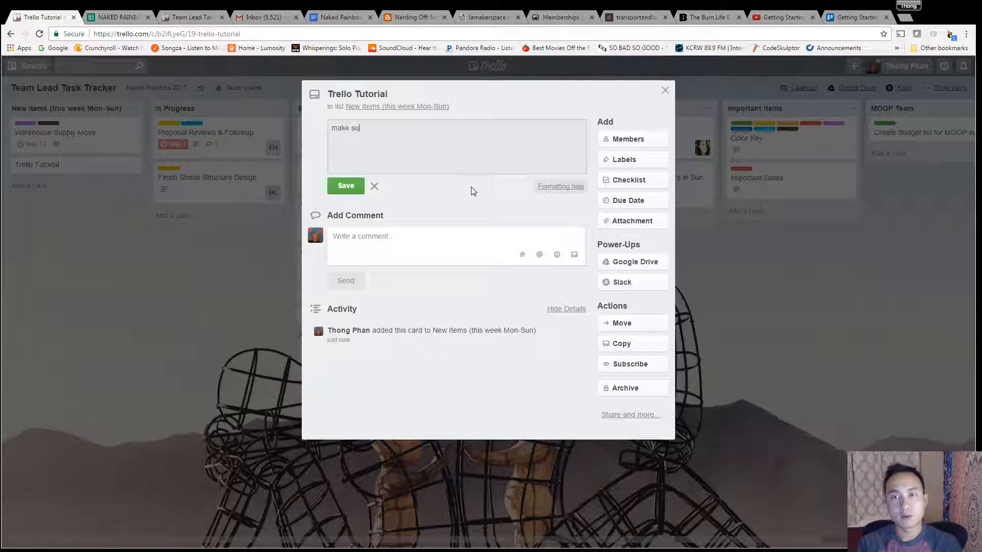
key(BackSpace)
text(imp)
text(le vhoot)
key(BackSpace)
key(BackSpace)
key(BackSpace)
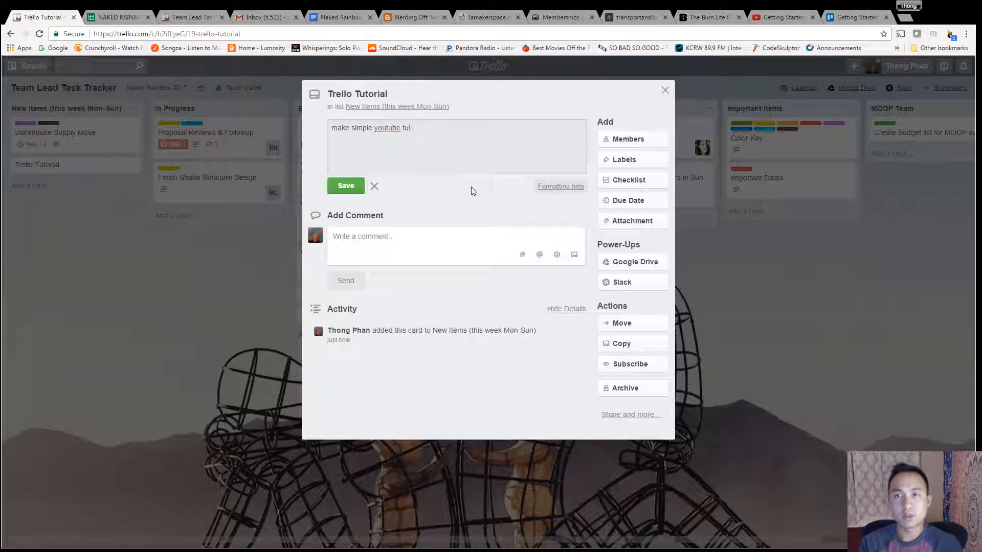
key(BackSpace)
text(t)
click(360, 192)
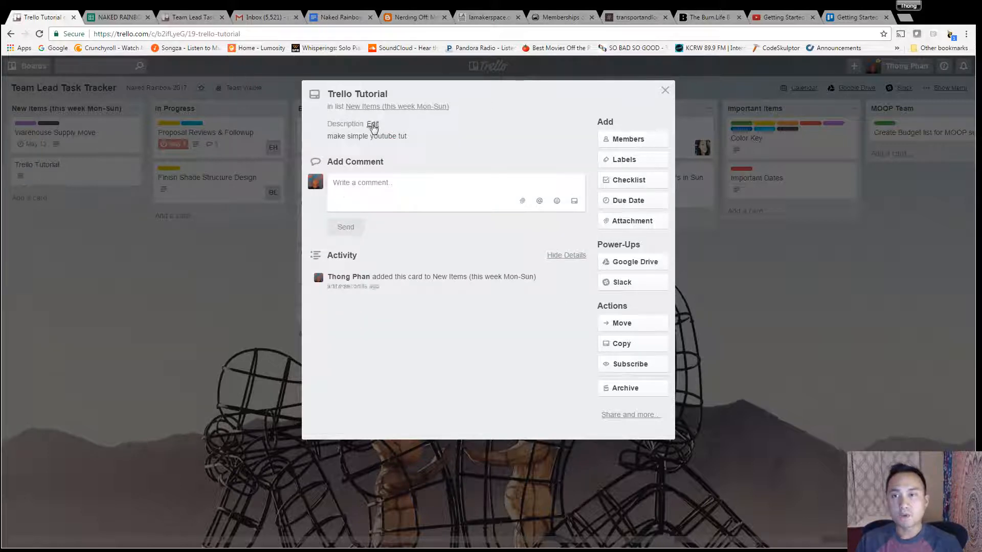
Step: Add yourself as a member of the card
click(625, 139)
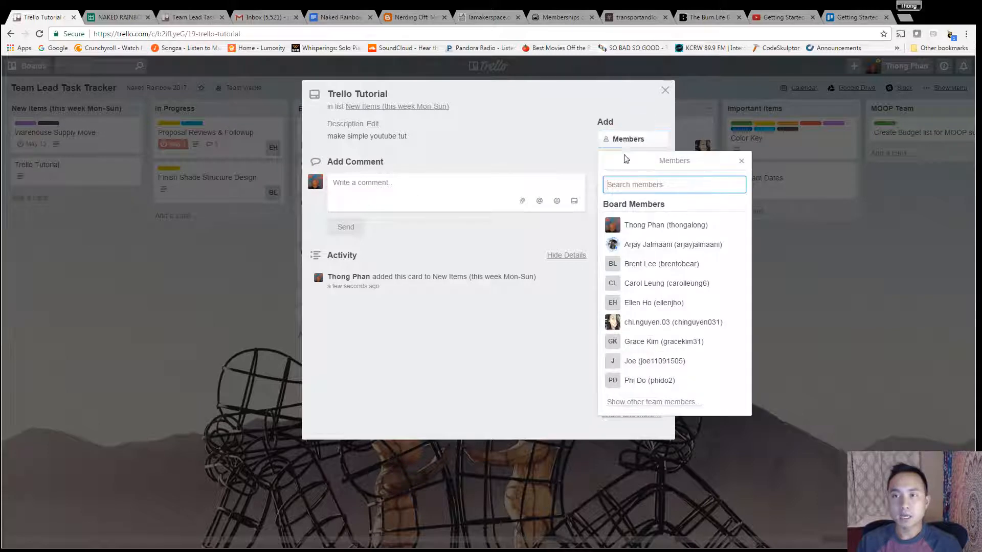
click(642, 229)
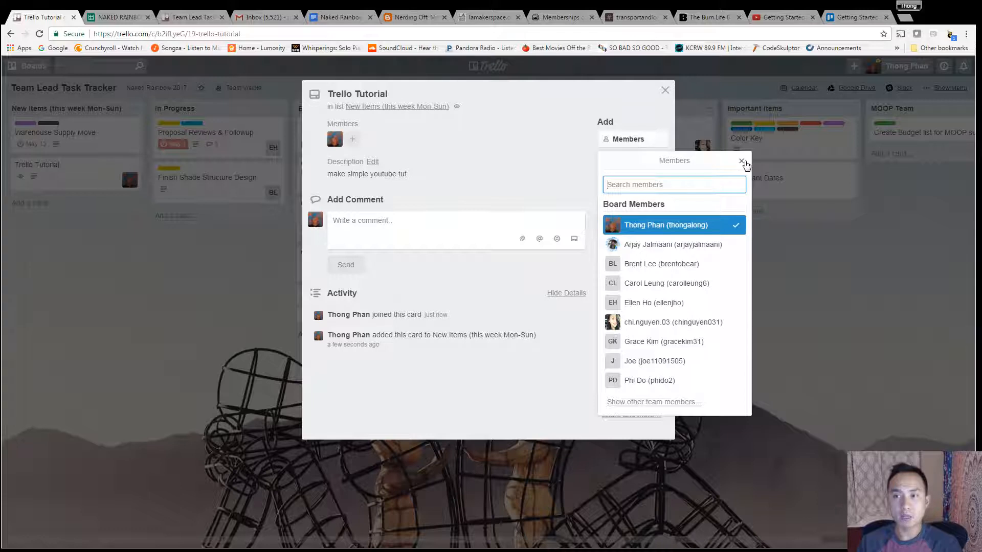
click(743, 162)
Step: Apply the Logistics label to the card
click(622, 168)
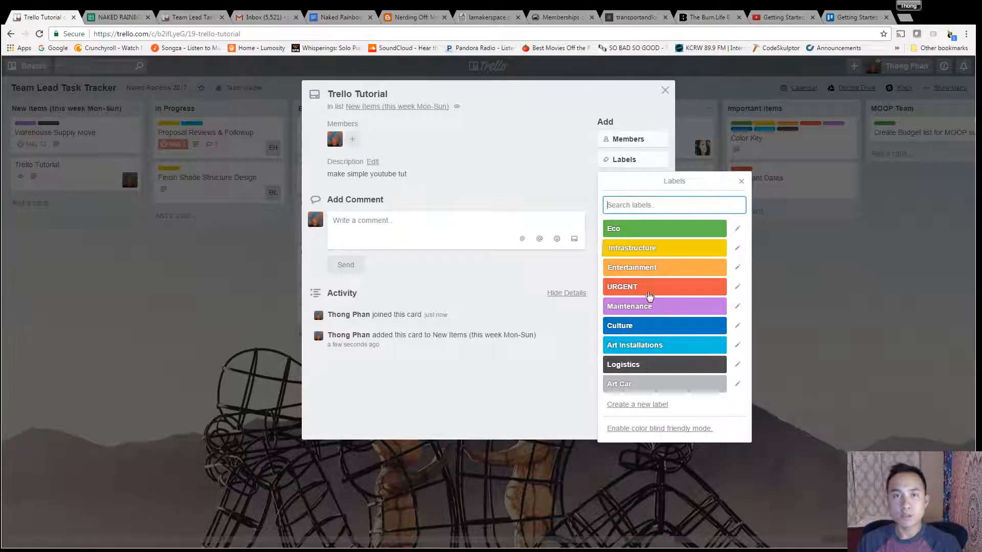
click(112, 18)
scroll(116, 202, down, 8)
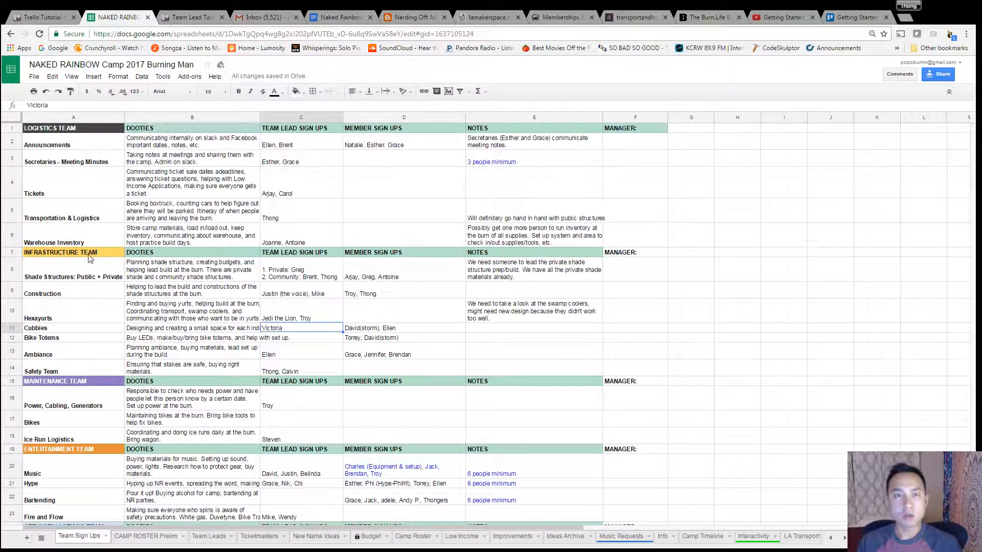
scroll(65, 387, up, 8)
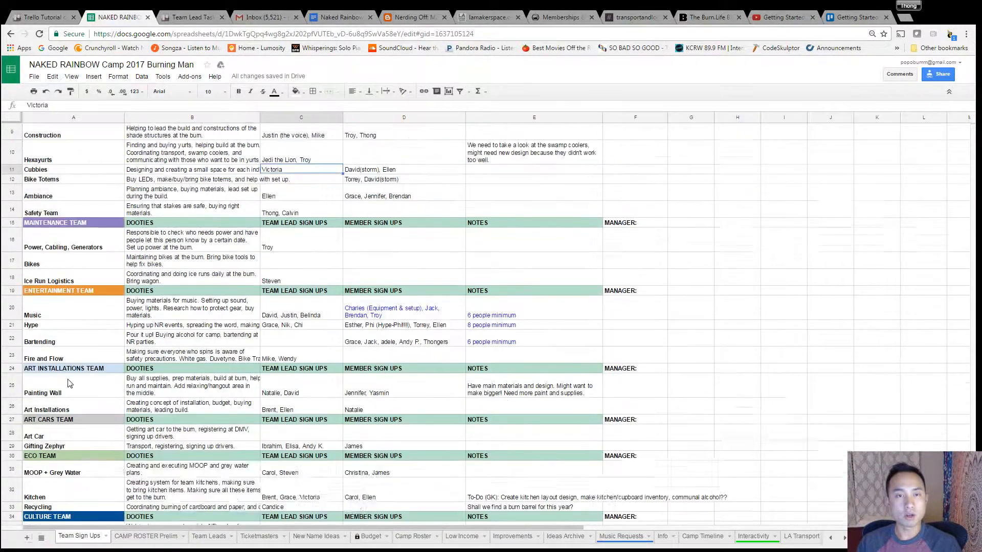
click(45, 17)
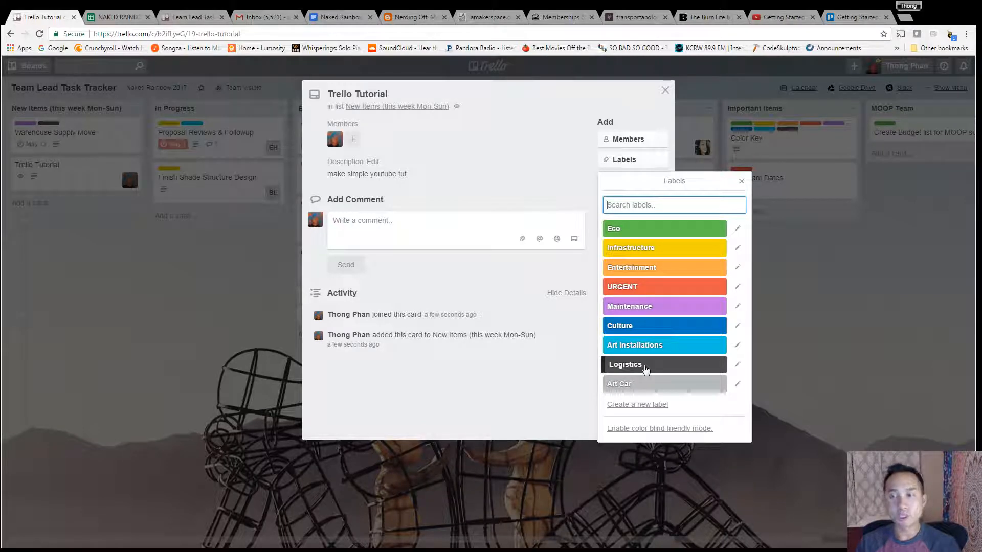
click(646, 366)
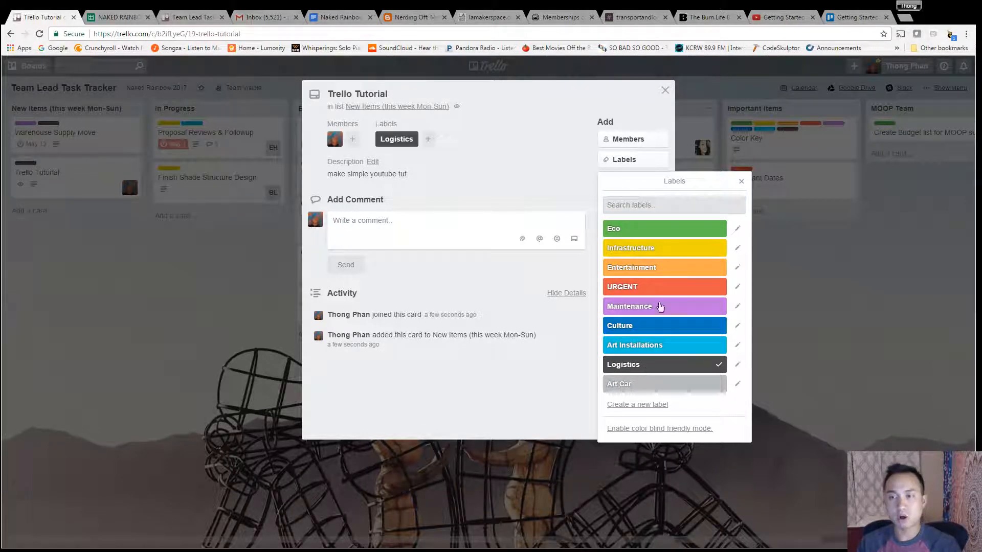
click(741, 183)
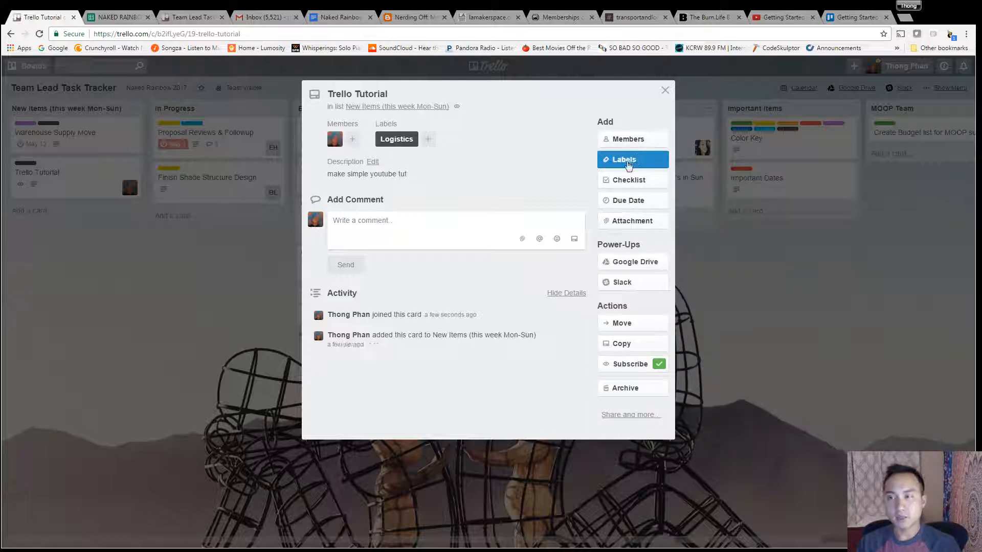
Step: Set the card's due date to 5/7/2017 at 9:00 AM and close the card
click(628, 201)
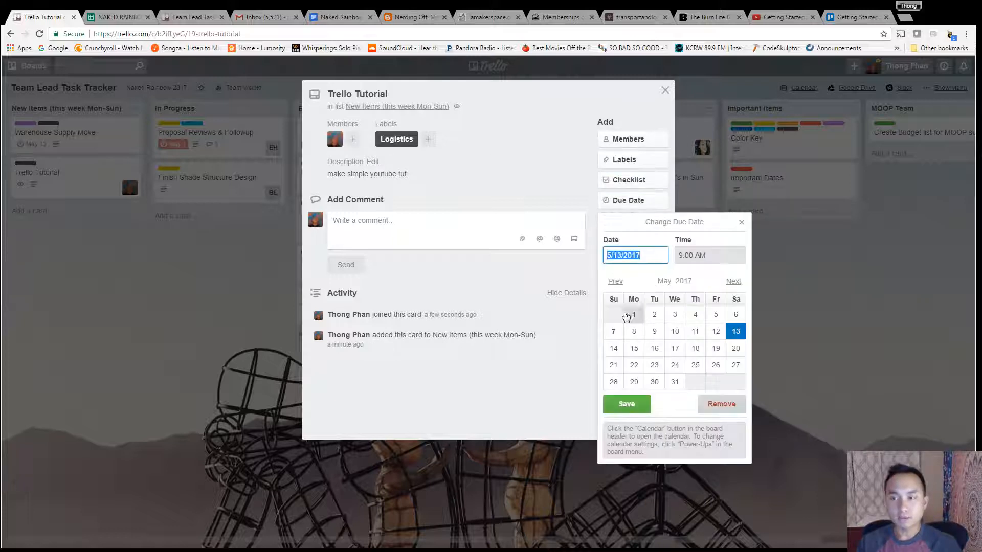
click(617, 332)
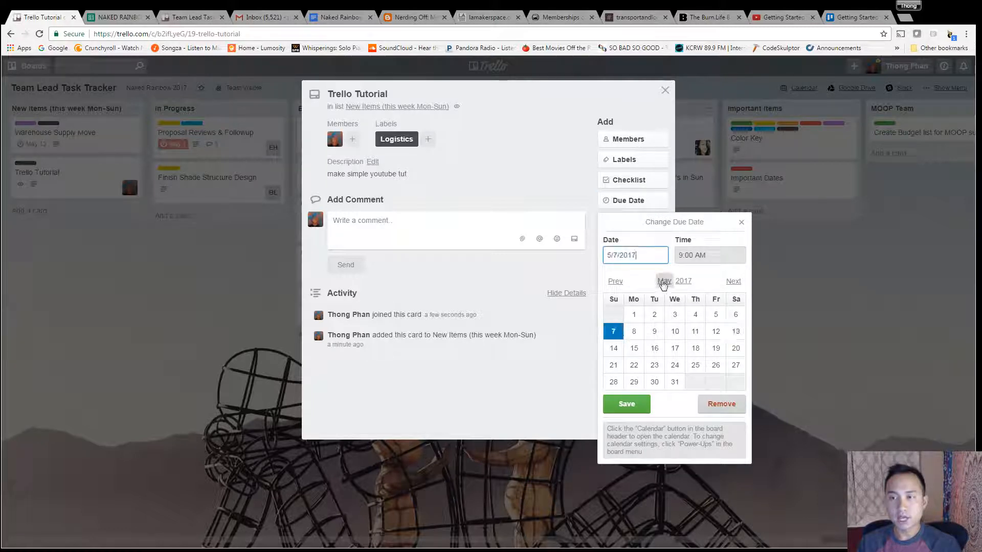
click(633, 407)
click(629, 180)
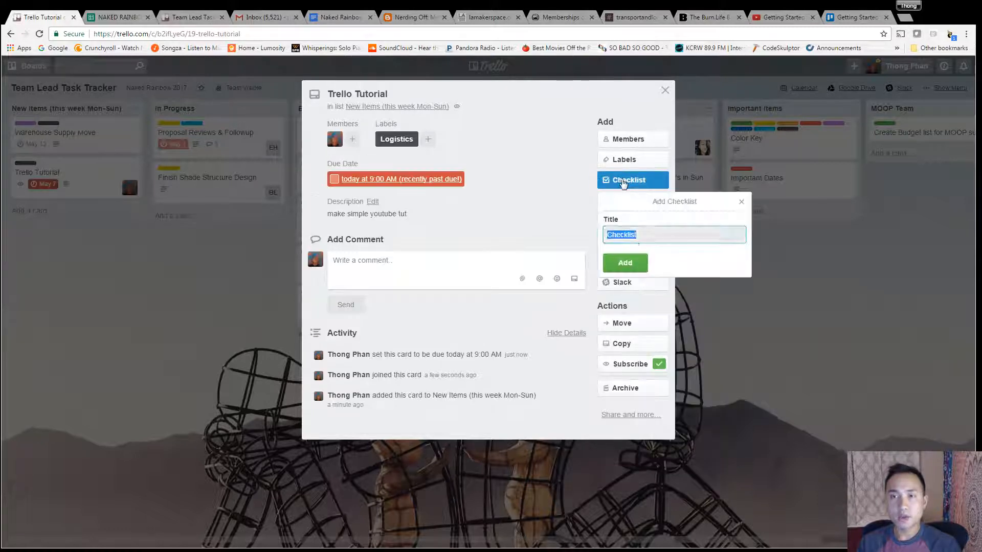
click(742, 201)
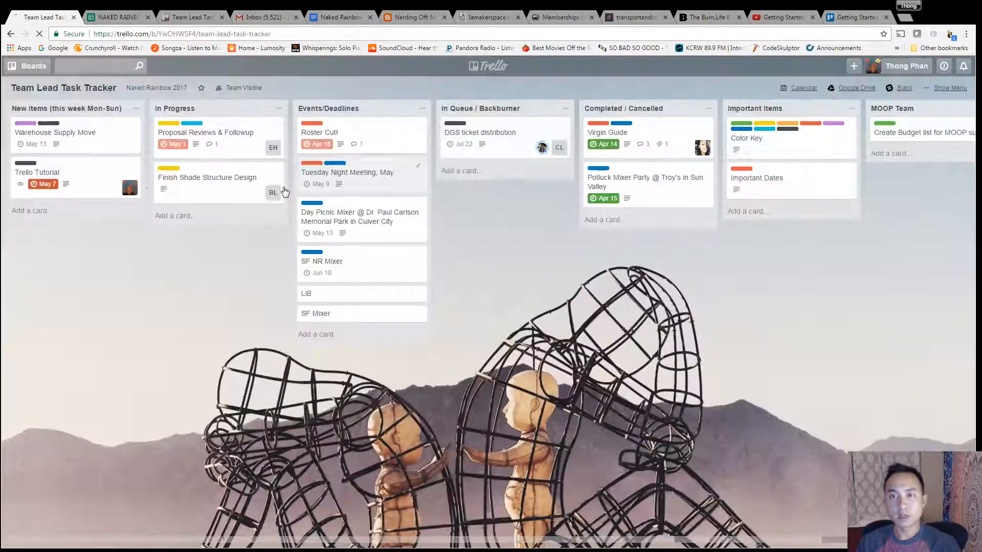
click(45, 180)
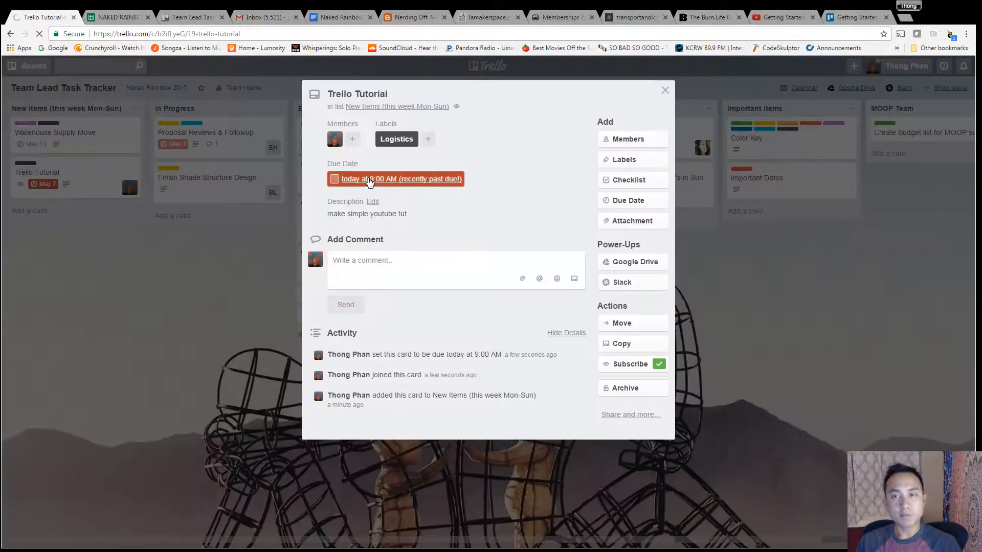
click(667, 90)
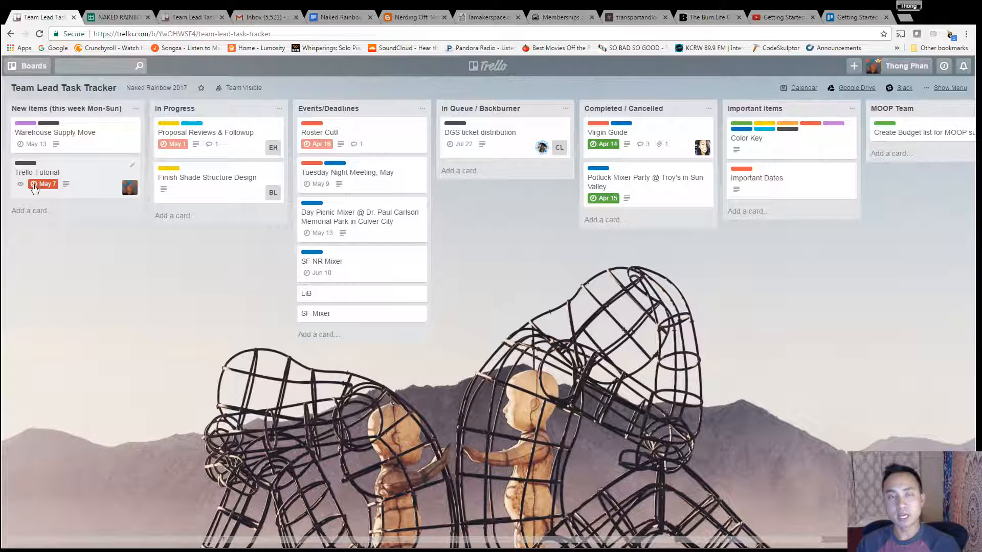
Step: Open the Trello Tutorial card and change its due time to 11:30 PM
click(41, 188)
click(397, 180)
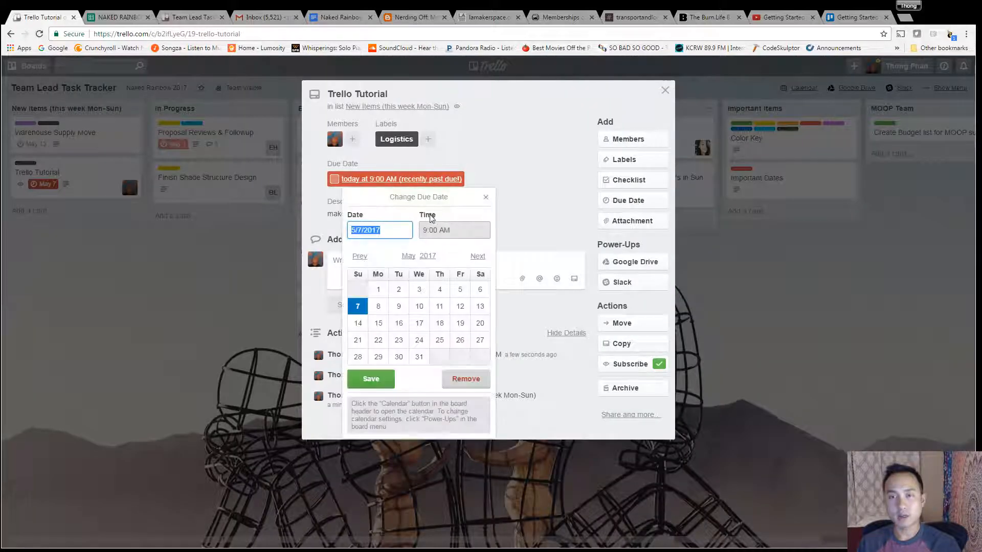
click(450, 229)
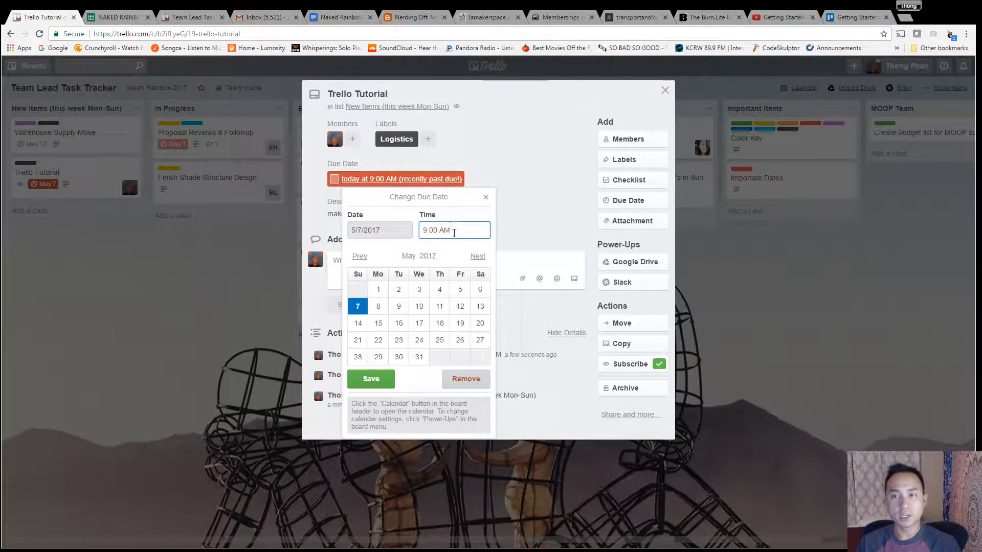
text(11:30)
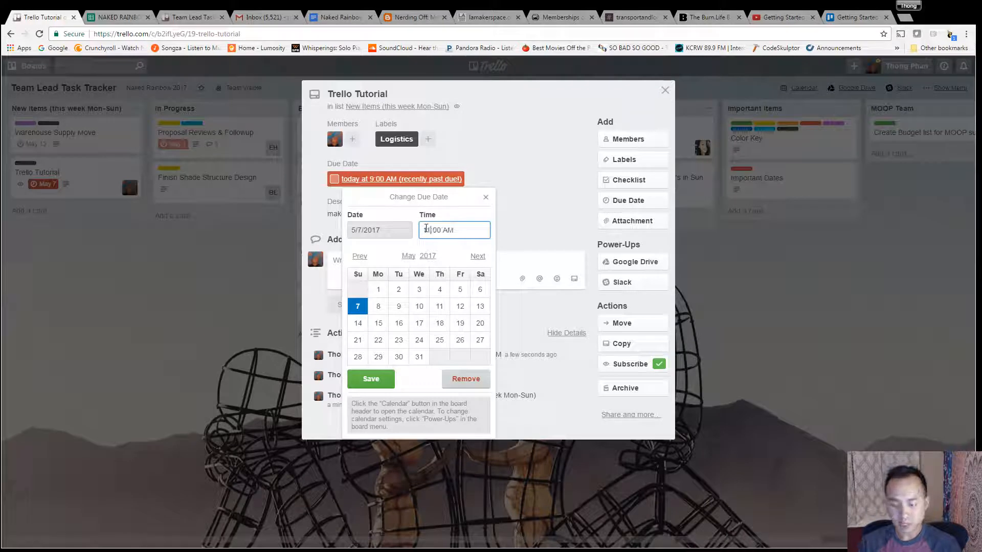
key(Delete)
key(Delete)
key(Delete)
key(Delete)
key(Delete)
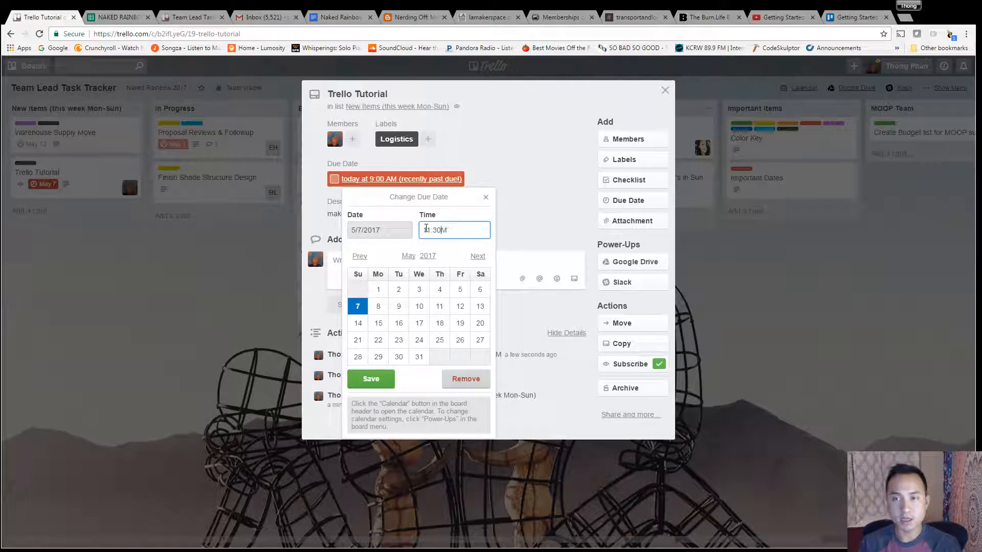
text(P)
click(371, 379)
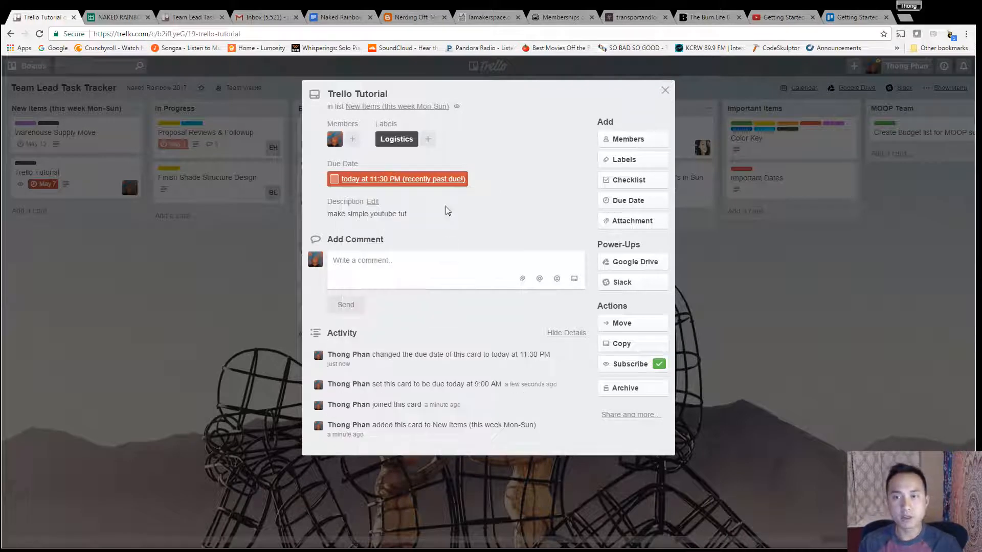
Step: Move the card's due date to 5/8/2017 and close the card
click(423, 179)
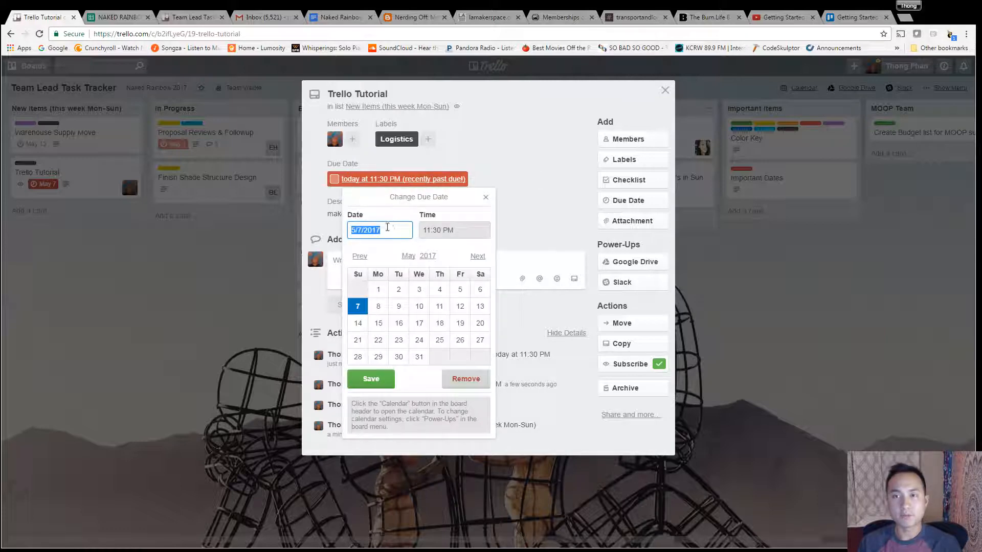
click(378, 306)
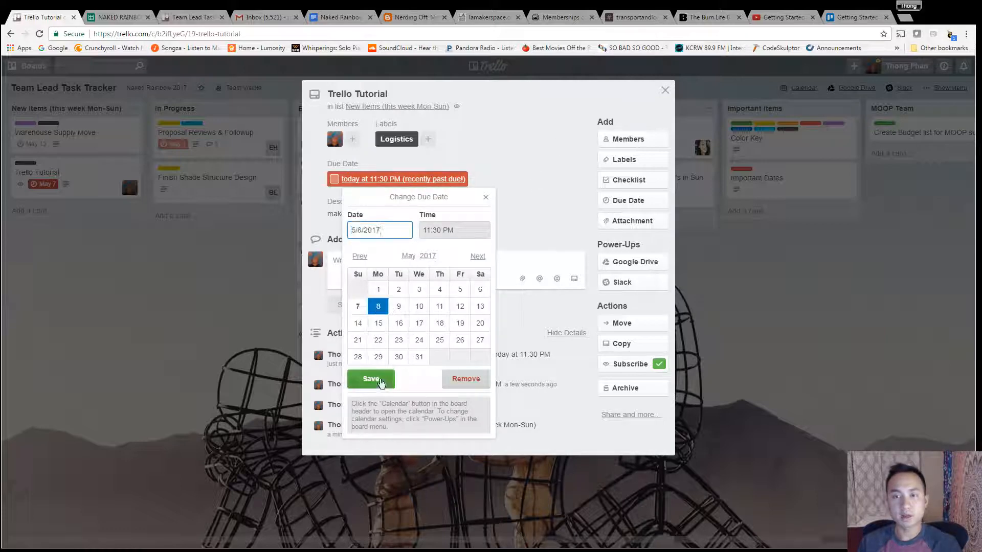
click(372, 379)
click(665, 90)
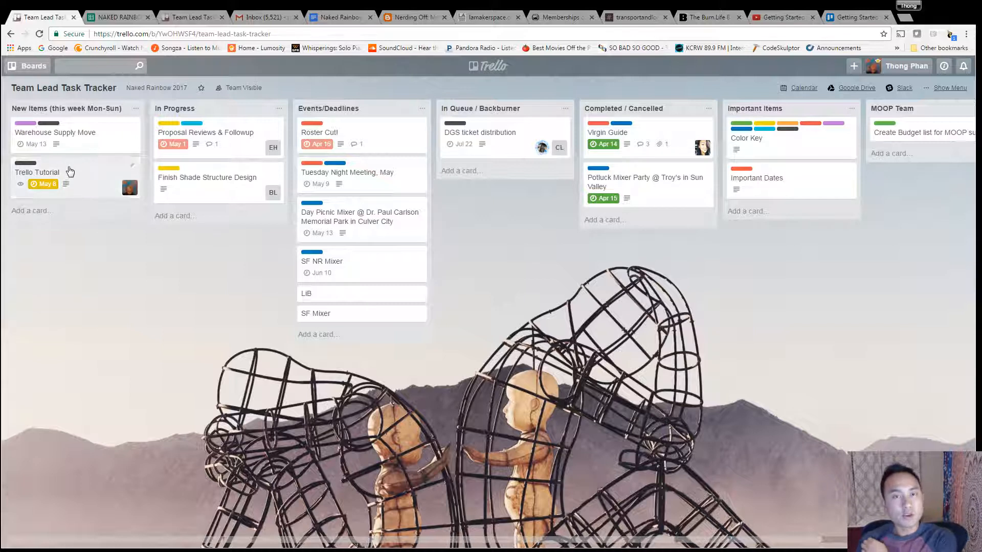
Step: Open the board menu to review the board members and activity, and scroll across the lists
drag(74, 180, 124, 238)
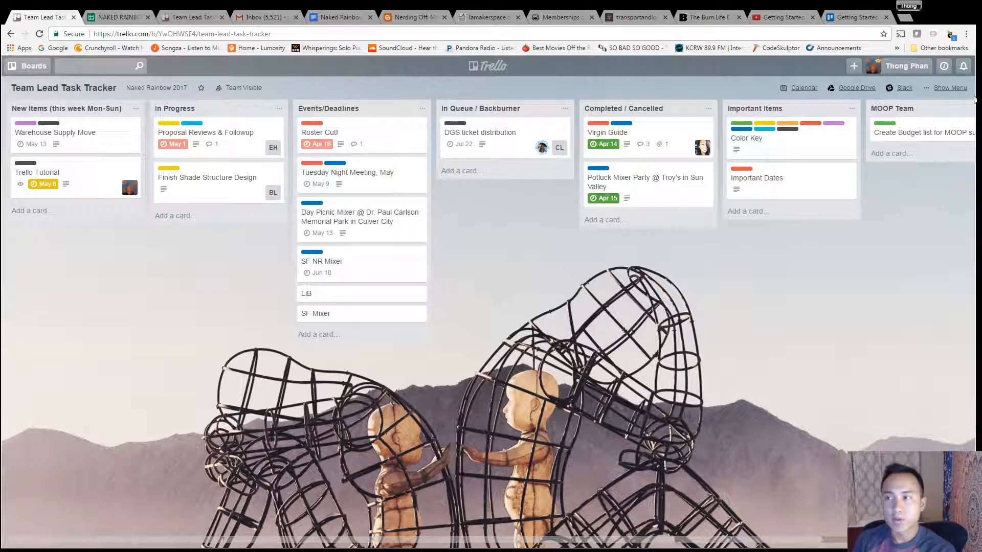
click(955, 87)
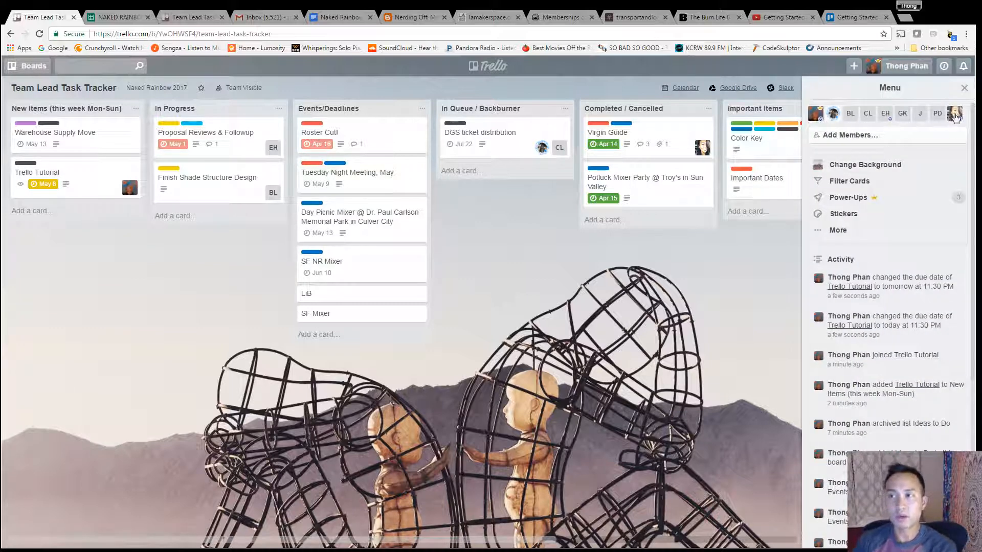
mouse_move(955, 117)
mouse_down()
mouse_move(714, 190)
mouse_move(100, 187)
mouse_move(419, 219)
mouse_move(949, 125)
mouse_move(957, 113)
mouse_up()
click(965, 89)
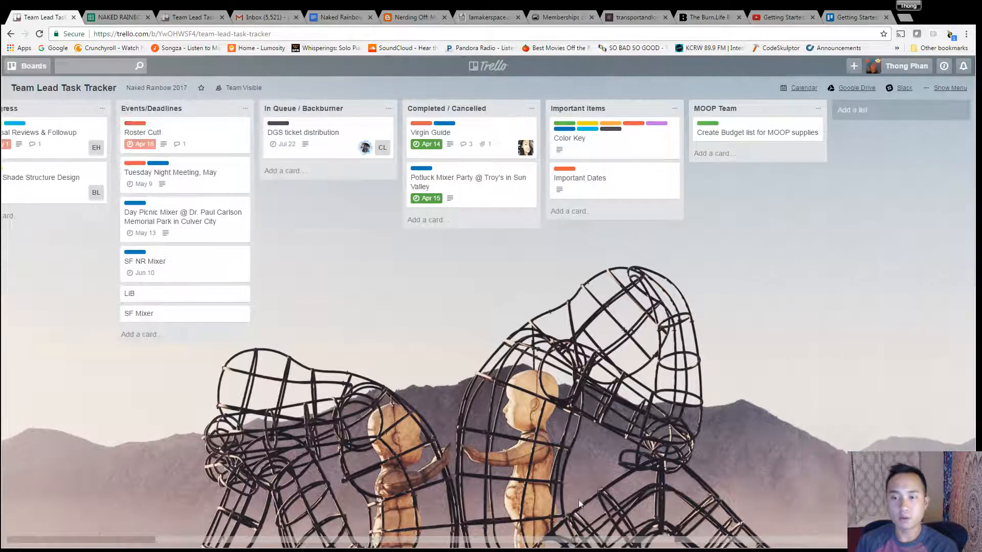
drag(587, 540, 382, 537)
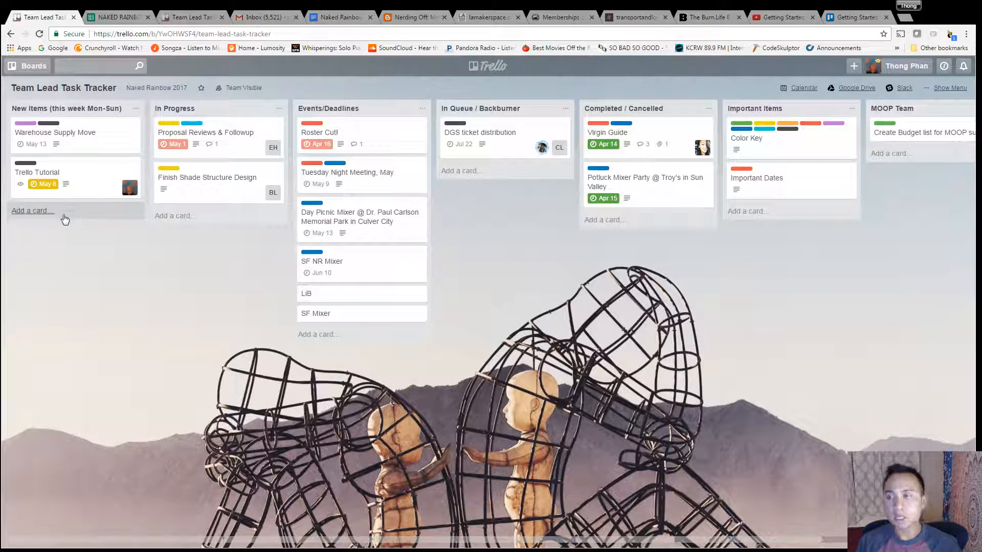
drag(68, 174, 118, 187)
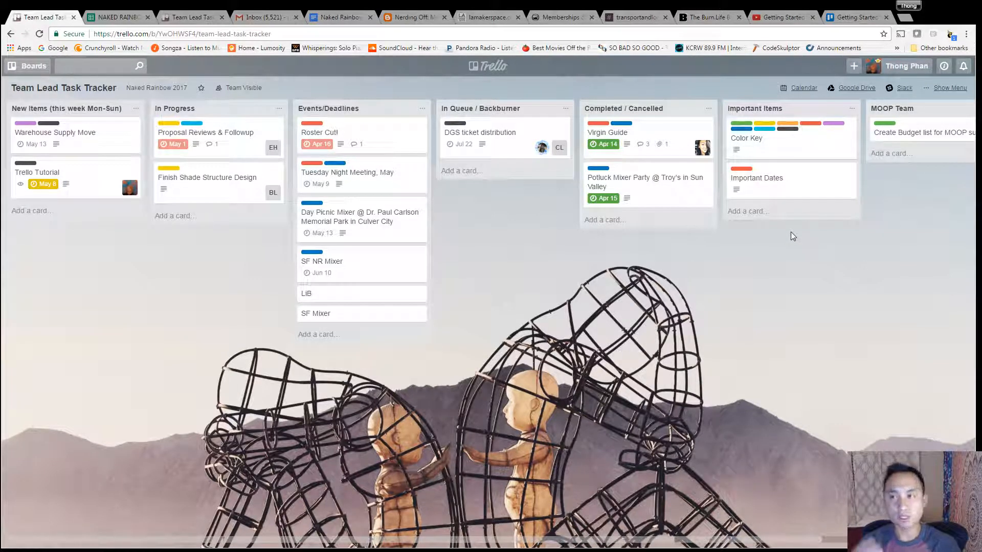
Step: Open the Color Key and Important Dates cards to read their labels and description
click(791, 143)
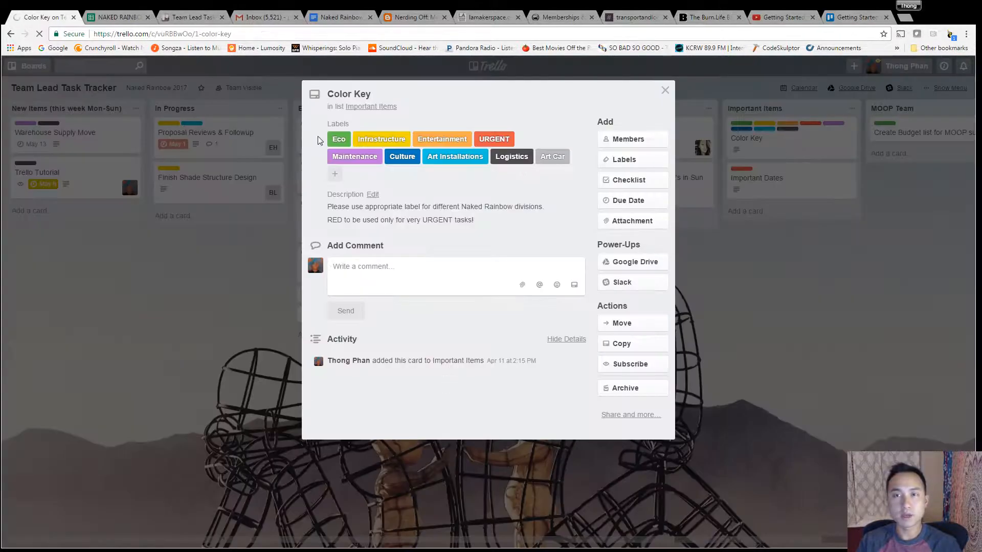
click(665, 90)
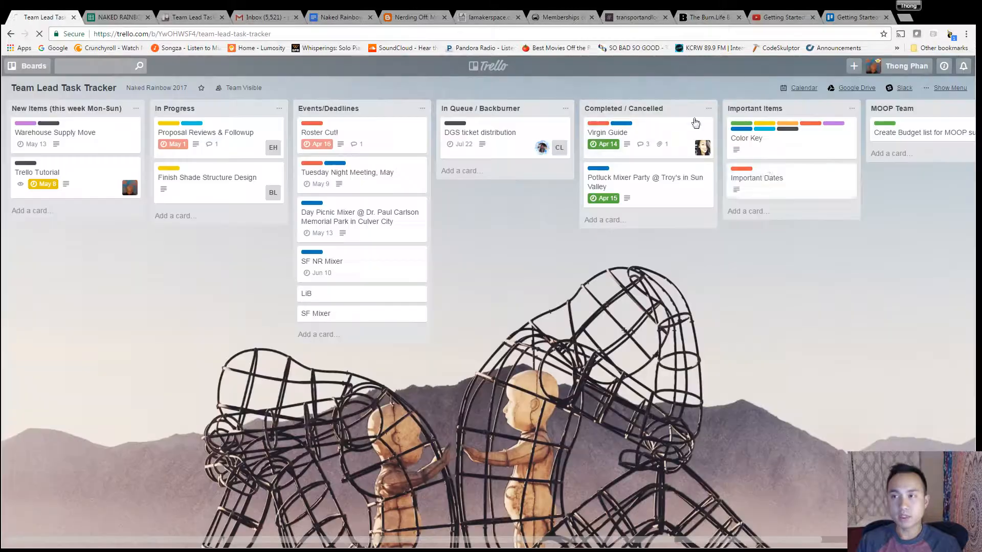
click(762, 177)
scroll(450, 292, down, 3)
scroll(450, 292, up, 3)
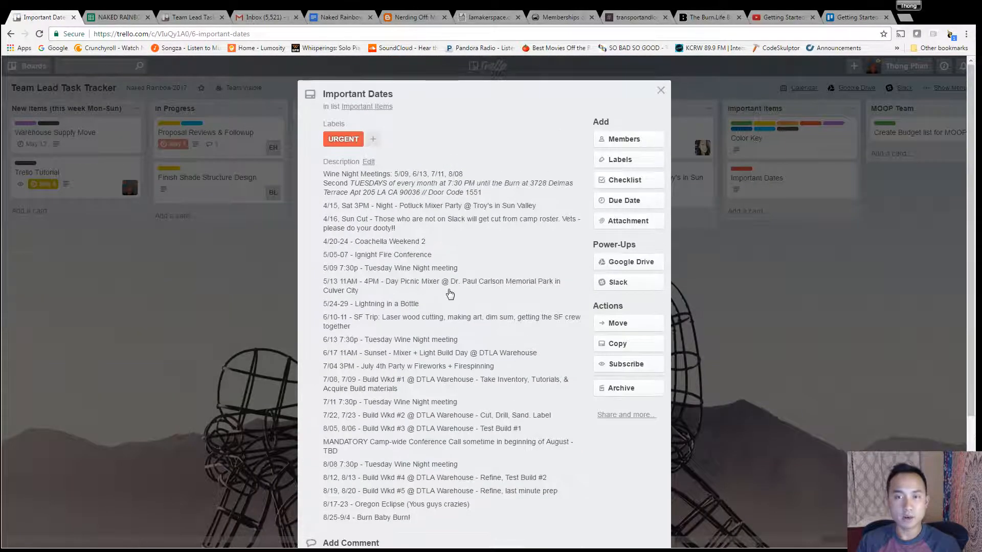
scroll(450, 295, down, 3)
scroll(450, 299, up, 3)
scroll(450, 299, down, 3)
scroll(486, 302, up, 1)
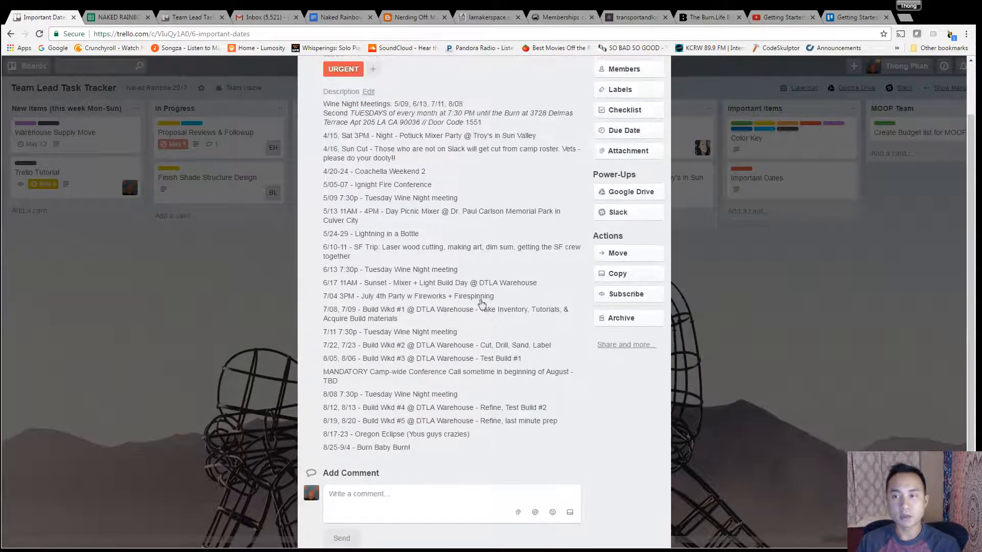
click(804, 308)
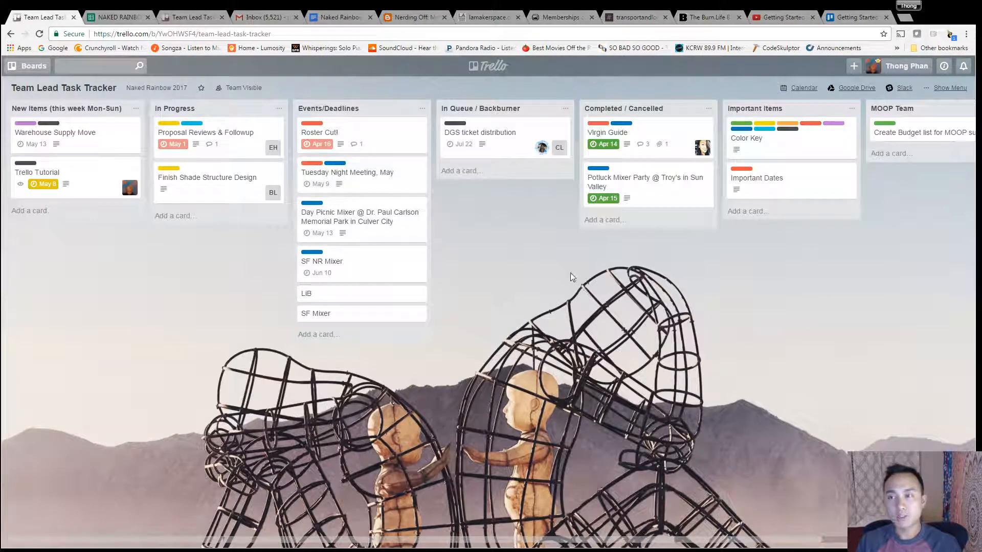
key(d)
click(144, 318)
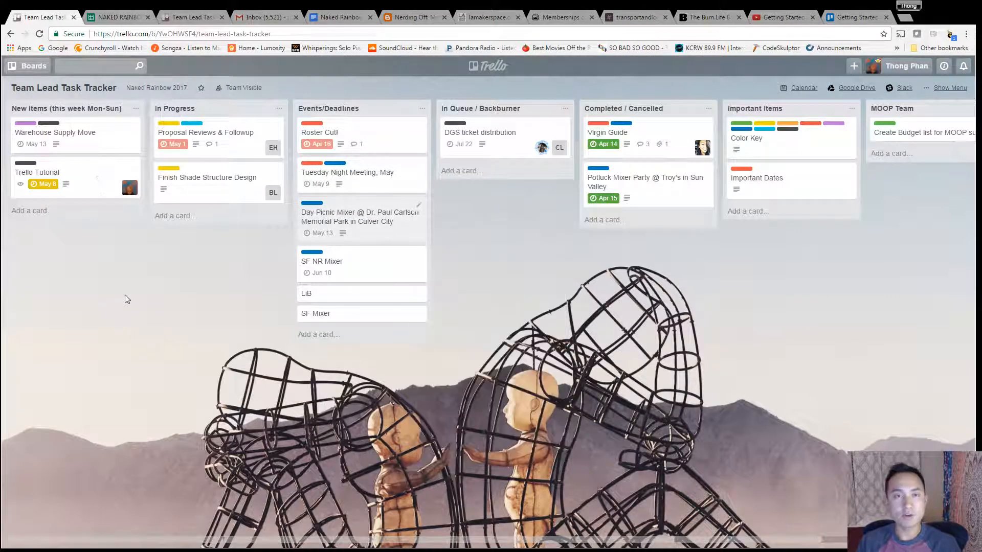
click(38, 220)
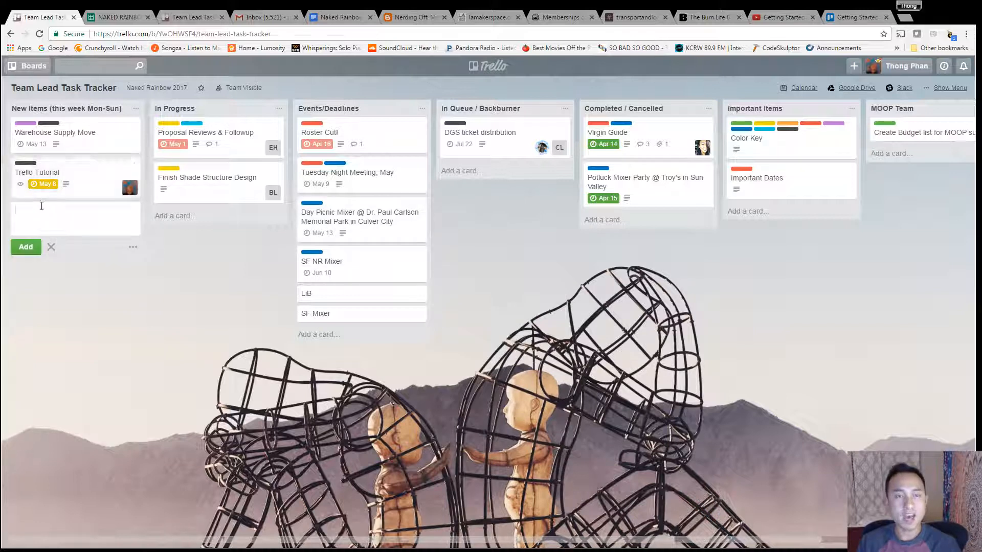
click(138, 364)
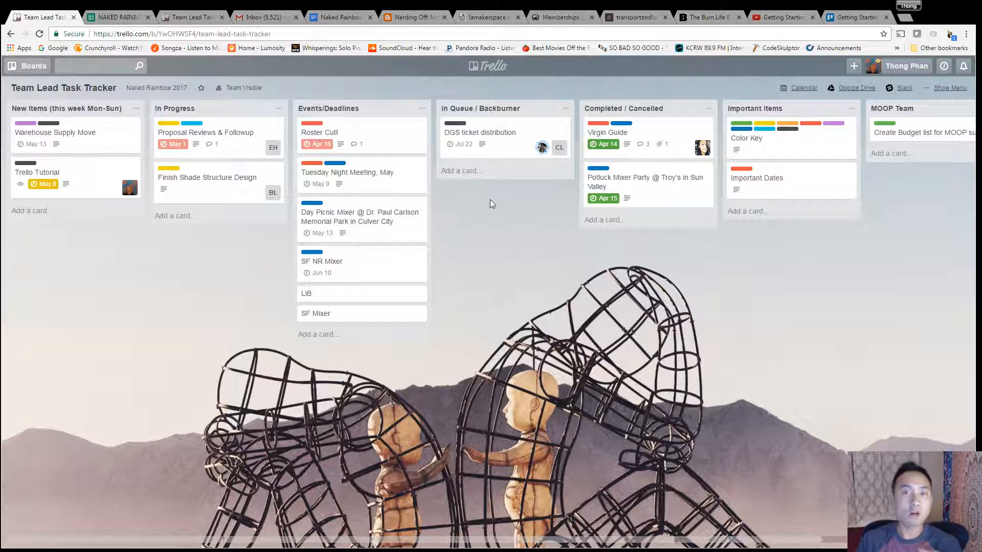
Step: Reopen the Color Key card to review the label meanings
click(778, 139)
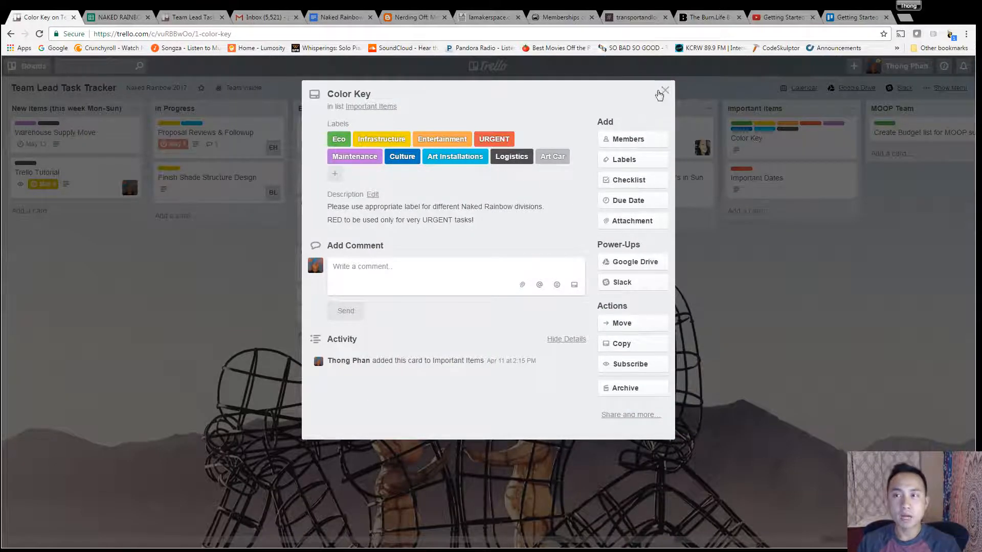
click(664, 90)
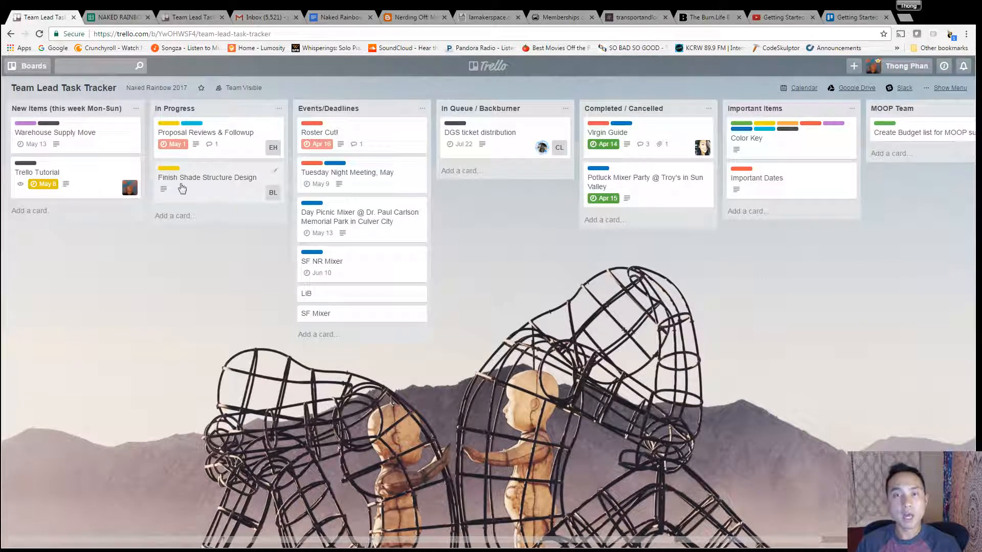
Step: Subscribe to the Finish Shade Structure Design card and close it
click(203, 181)
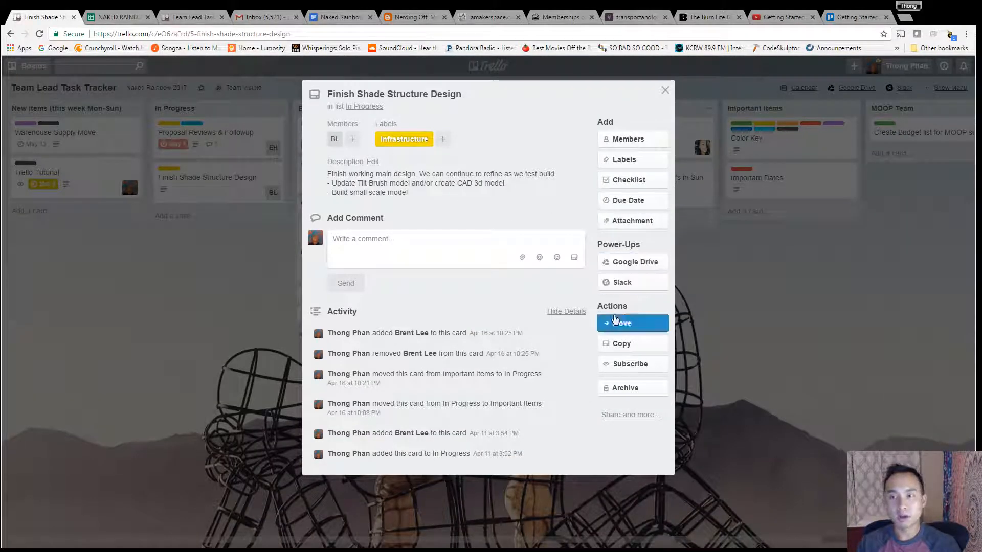
click(627, 367)
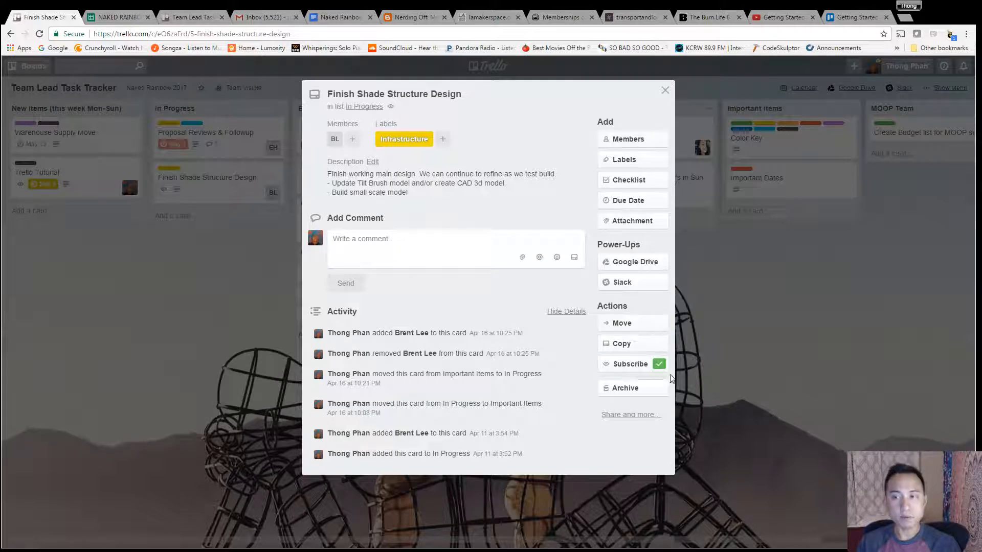
click(665, 90)
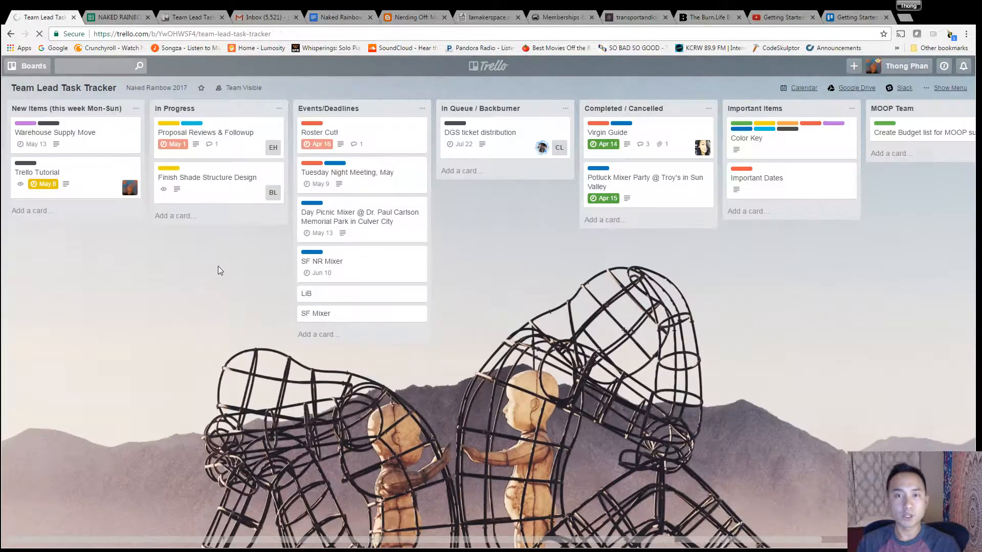
Step: Open the Proposal Reviews & Followup card to view its details
click(192, 149)
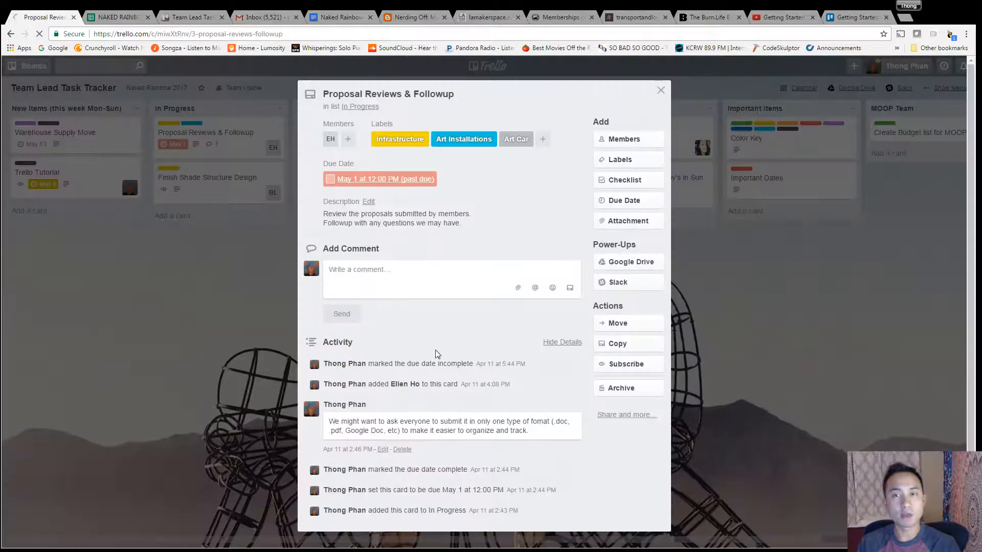
click(218, 194)
Step: Write the draft comment "sdfsfdfg" on the Finish Shade Structure Design card without sending it
click(215, 179)
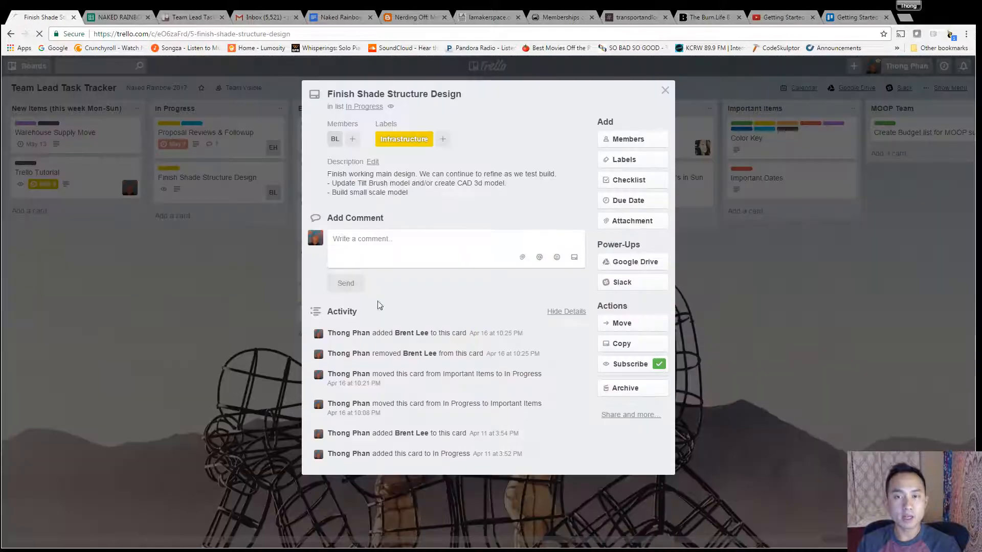
click(391, 248)
text(sdfsfdfg)
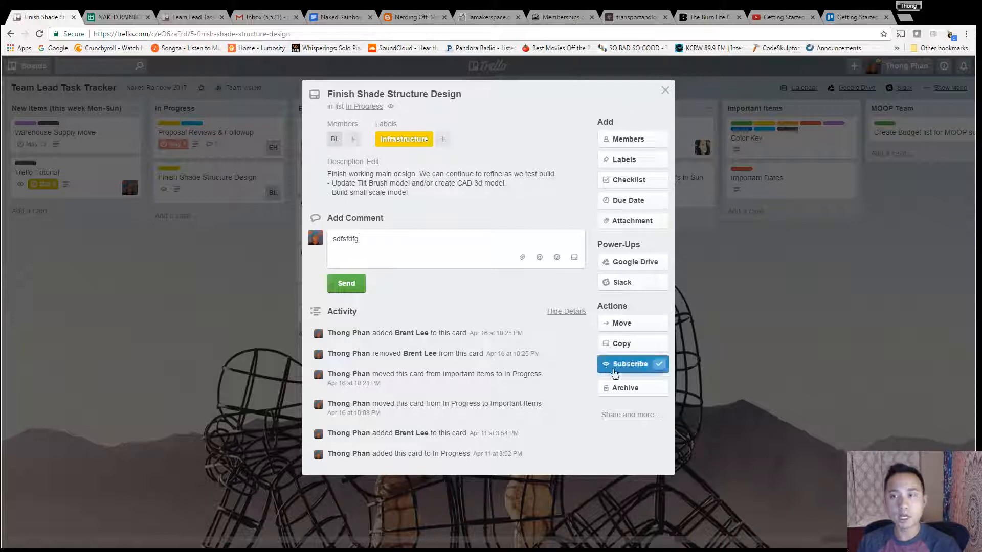
click(665, 91)
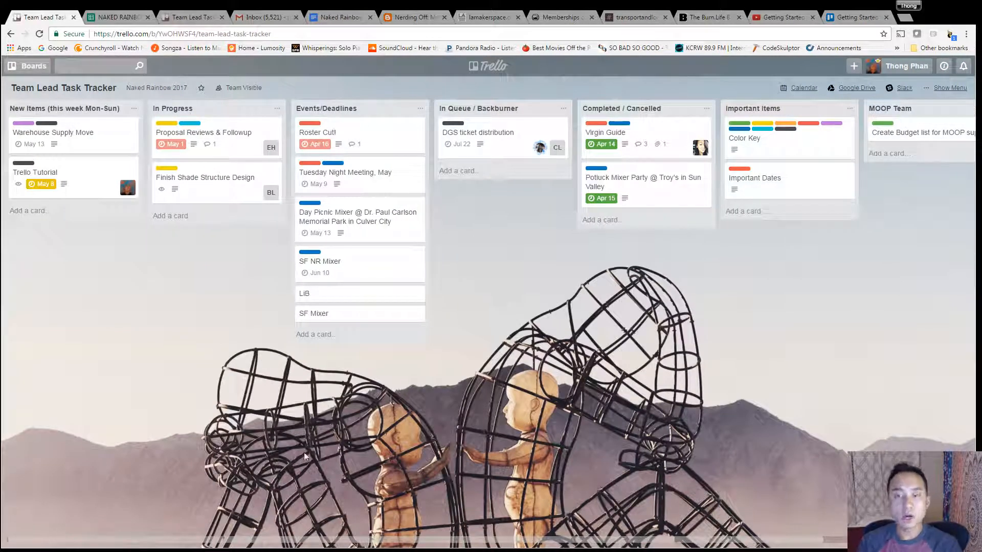
drag(358, 537, 535, 543)
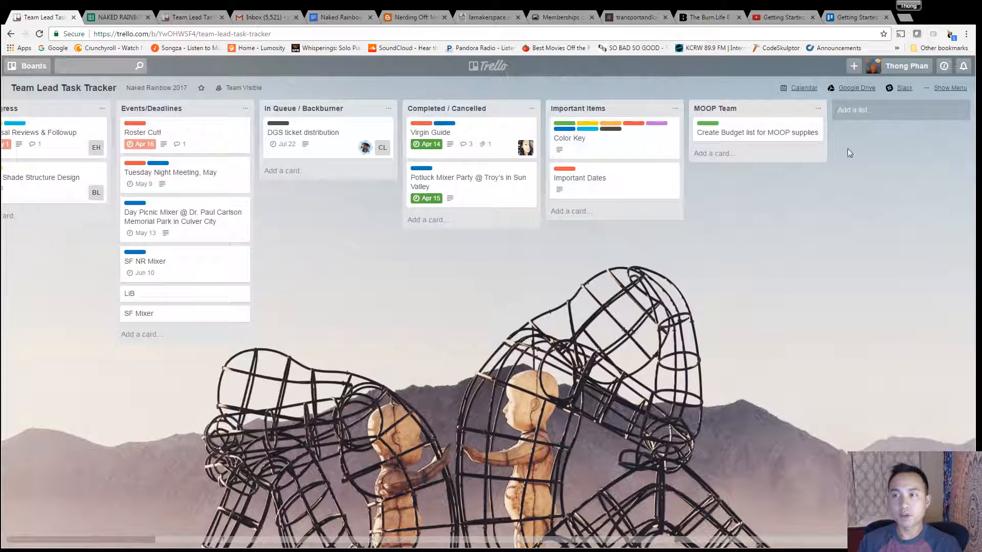
click(856, 111)
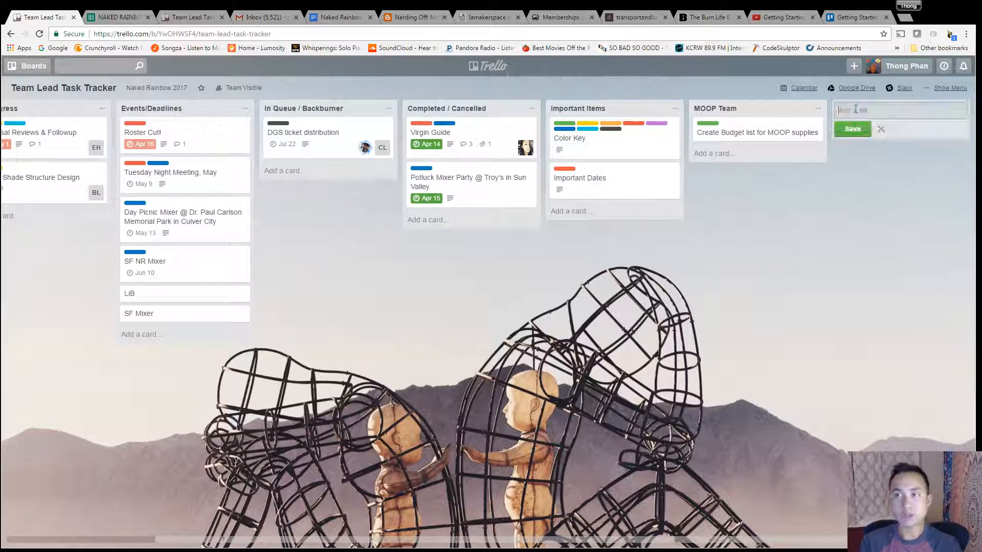
text(fdsjfhkdfkjsdh)
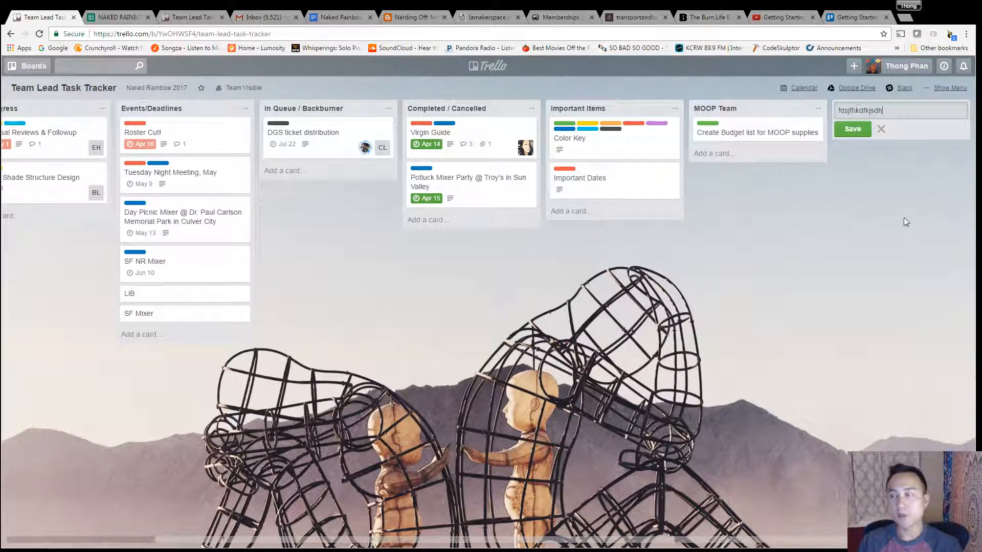
click(897, 232)
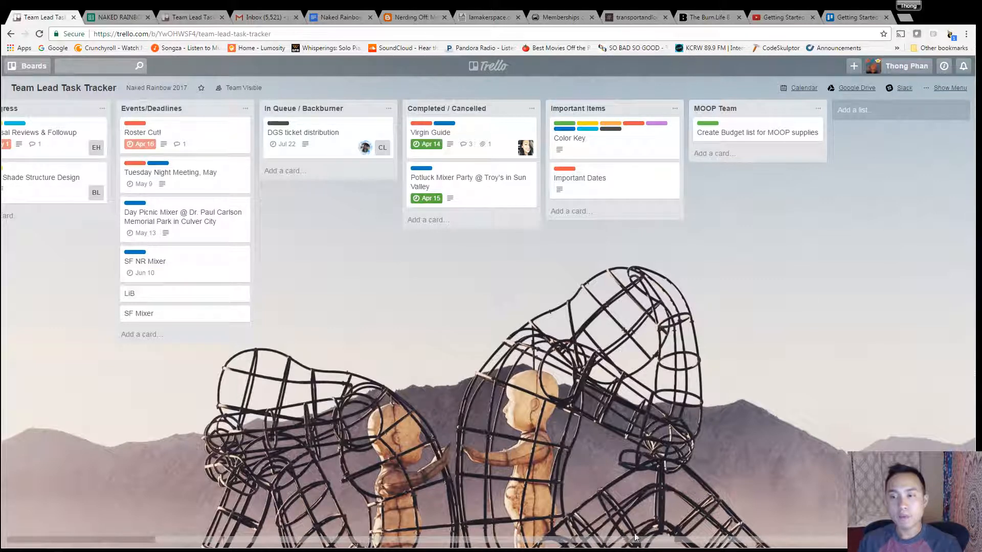
Step: Delete the unsent draft comment from the Finish Shade Structure Design card and close it
drag(634, 540, 476, 539)
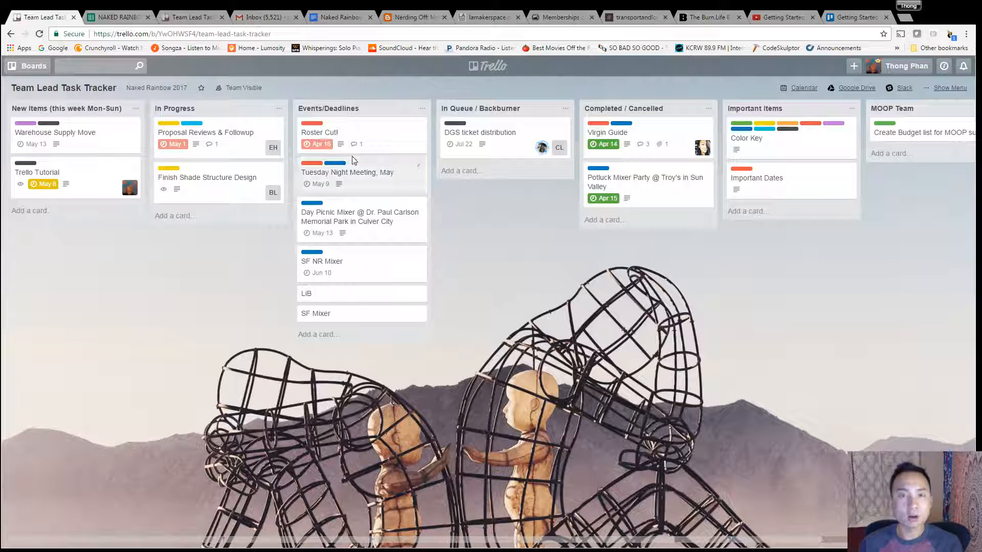
click(194, 180)
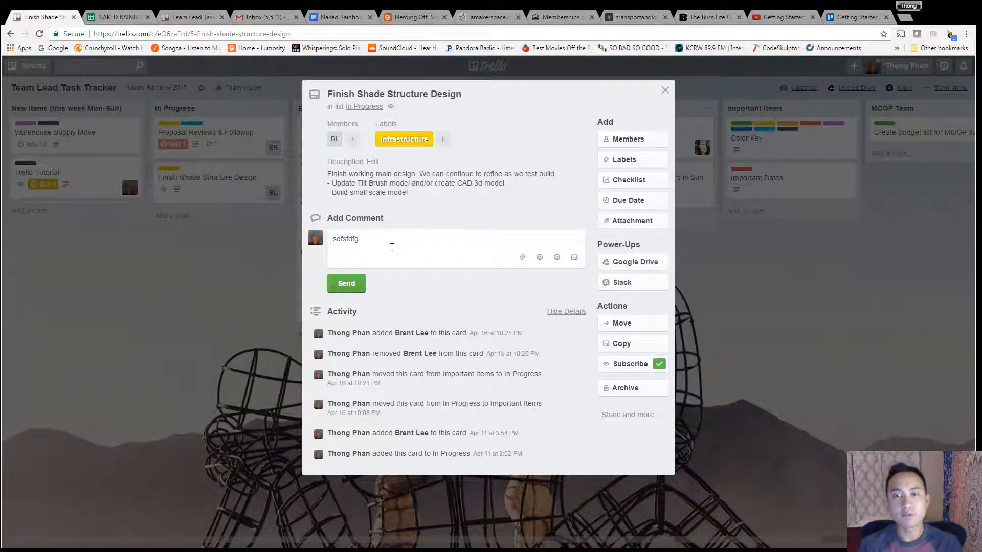
drag(390, 241, 331, 242)
key(BackSpace)
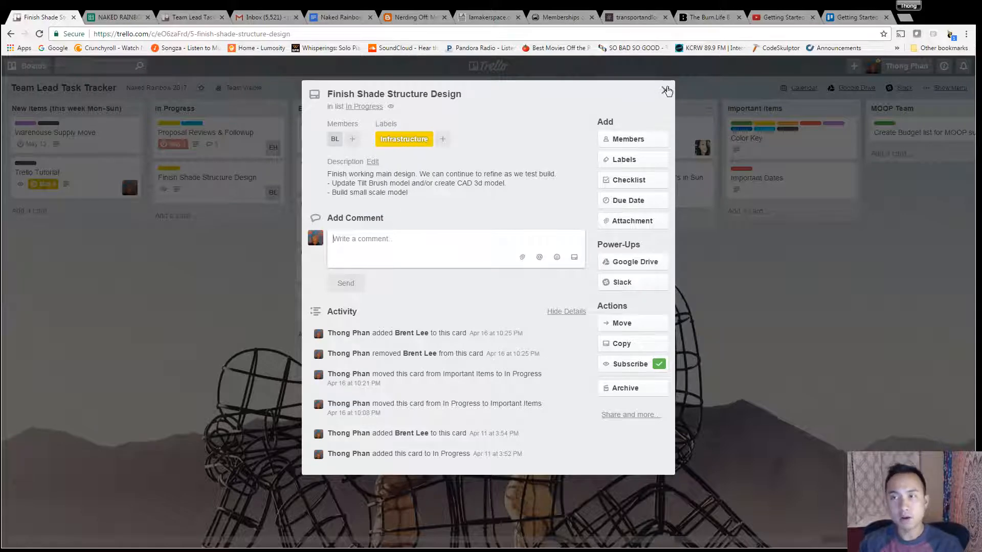
click(664, 90)
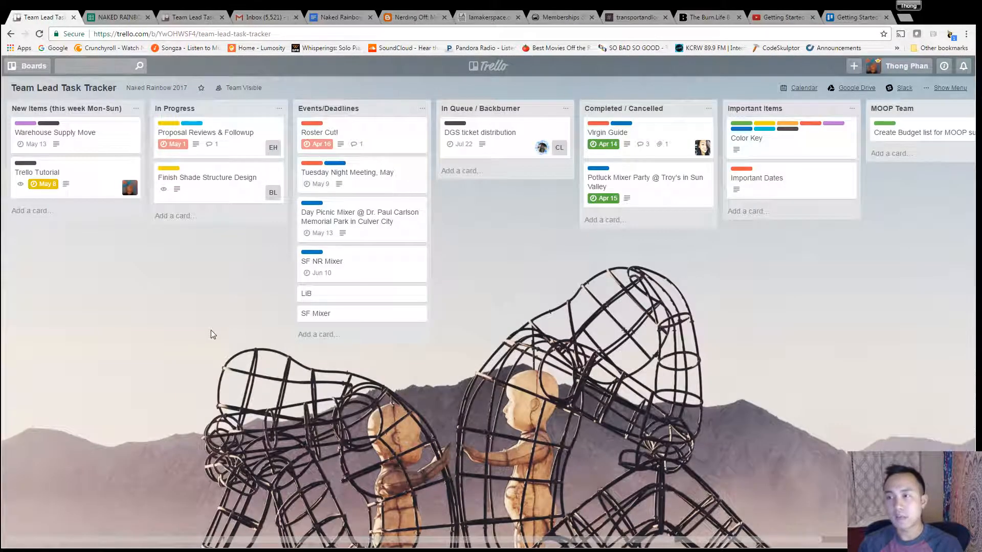